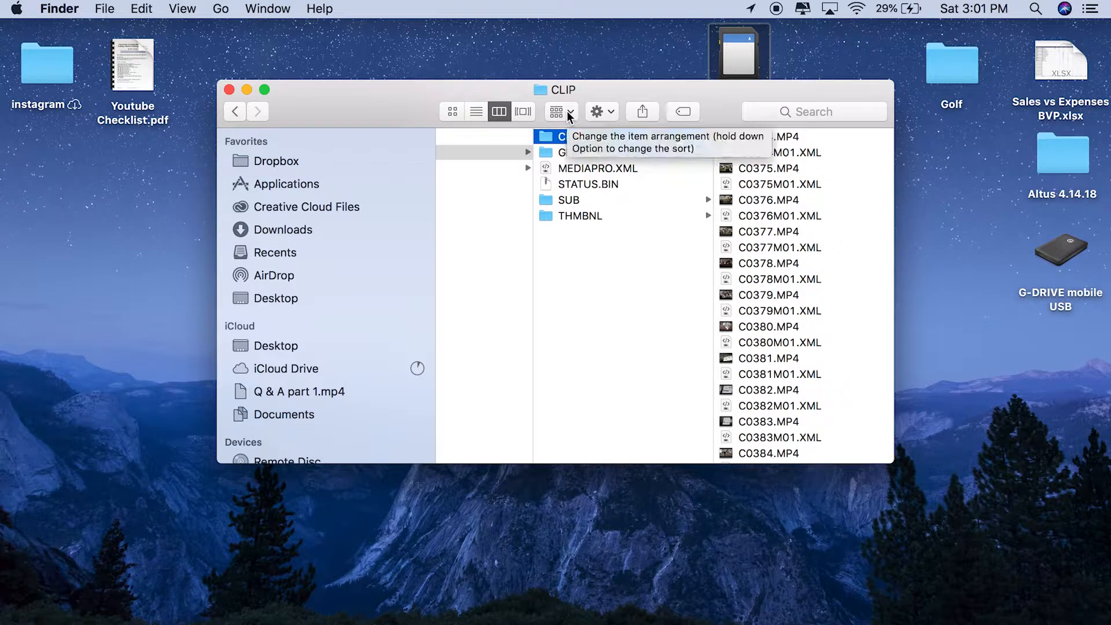
Arrange the files of the memory card's CLIP folder by kind and go through the grouped movie clips.
click(575, 153)
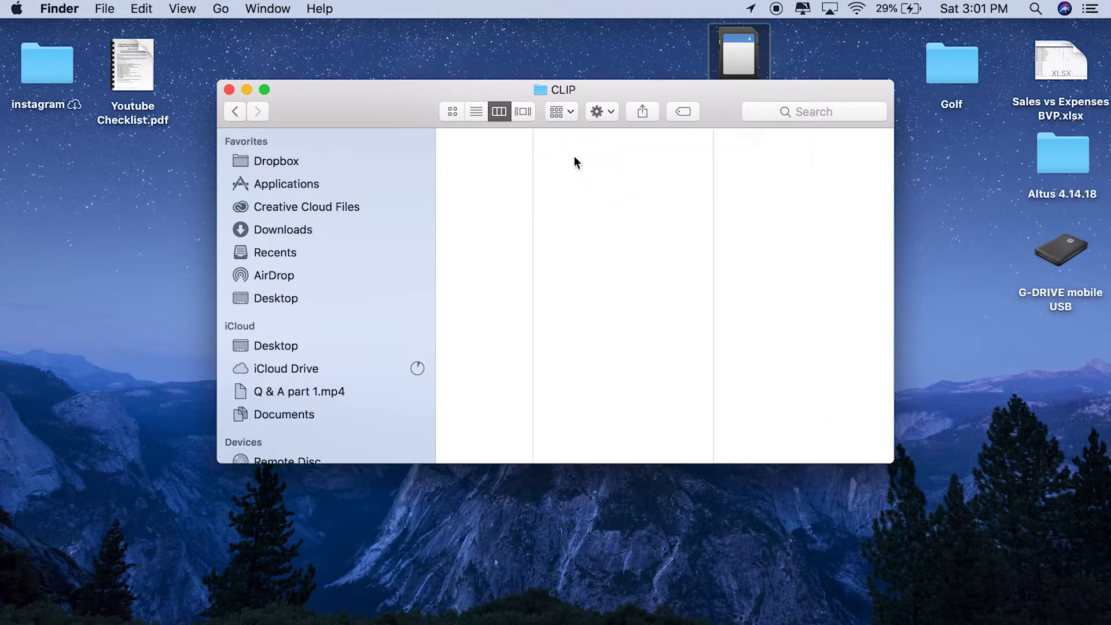
scroll(767, 333, down, 15)
scroll(776, 336, down, 5)
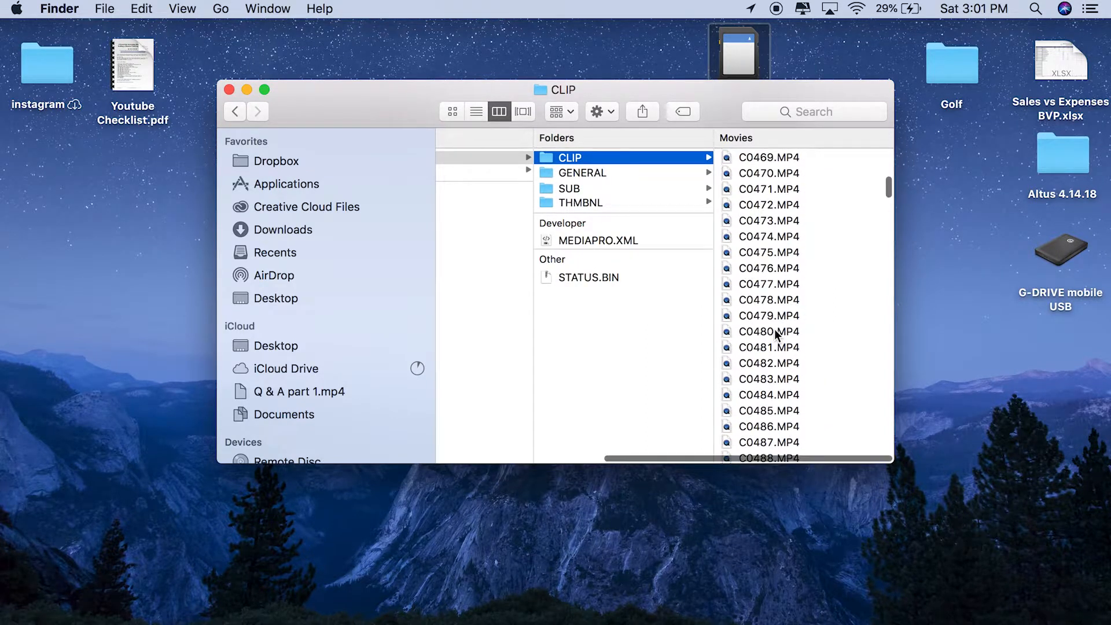
scroll(765, 394, down, 12)
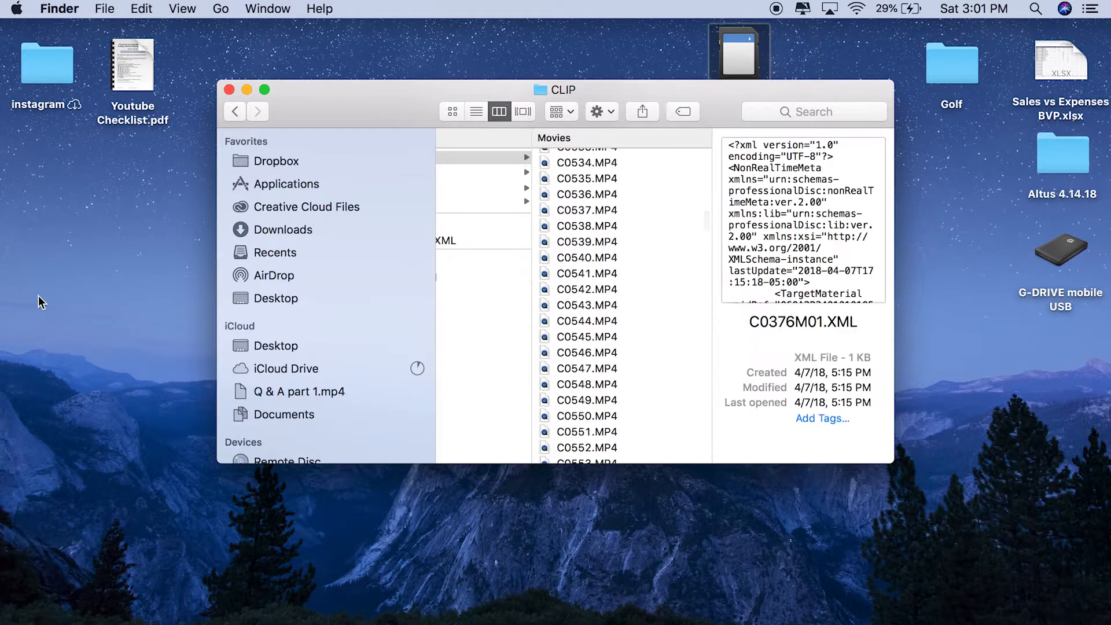
Create a new folder named Bayou Ball on the desktop.
right_click(39, 298)
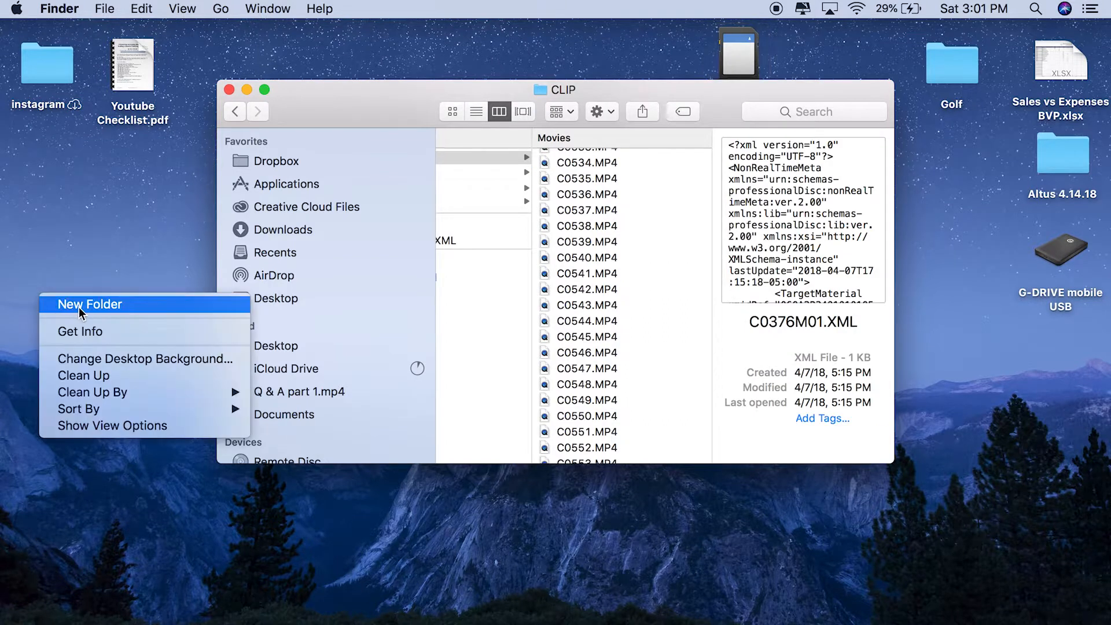
click(81, 305)
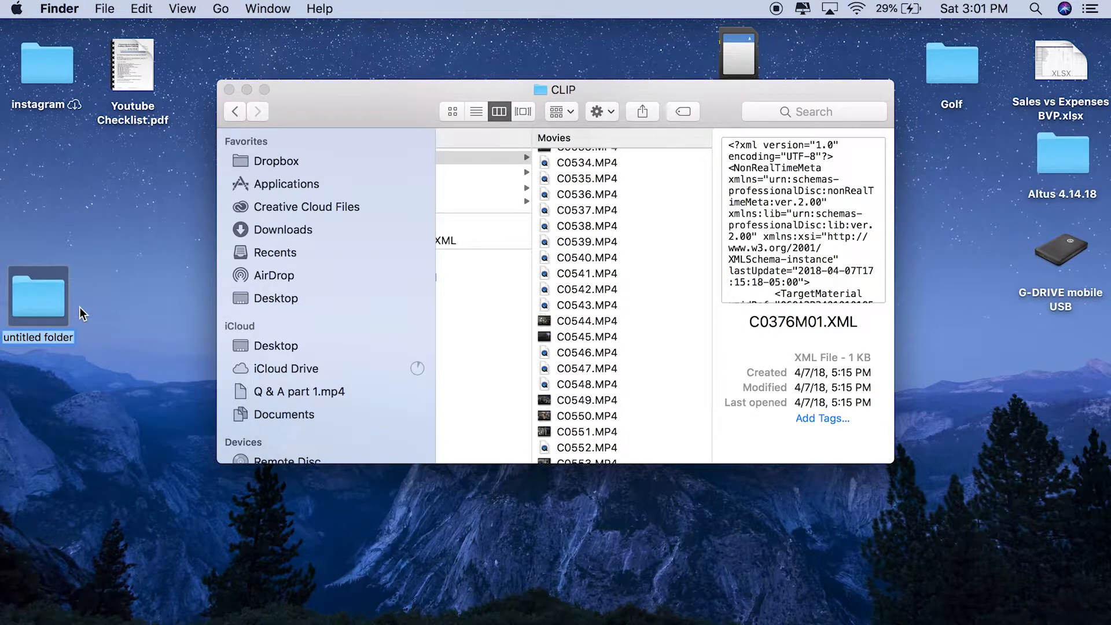
text(Bayou)
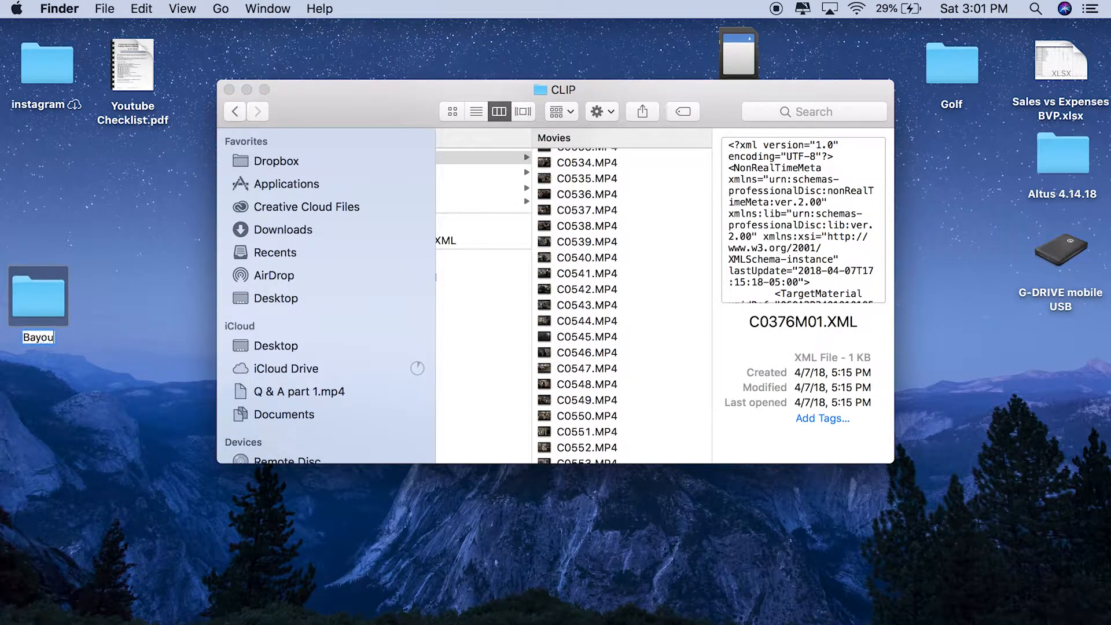
text( Ball)
key(Return)
Copy all movie clips from C0374.MP4 through C0687.MP4 into the Bayou Ball folder on the desktop.
scroll(646, 258, up, 20)
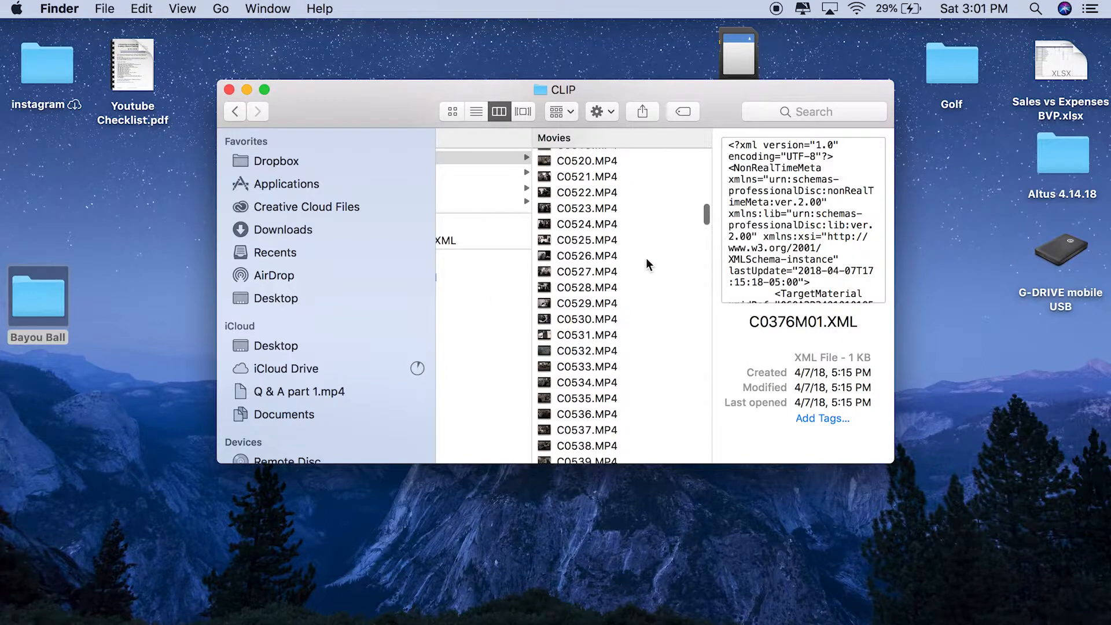
click(588, 162)
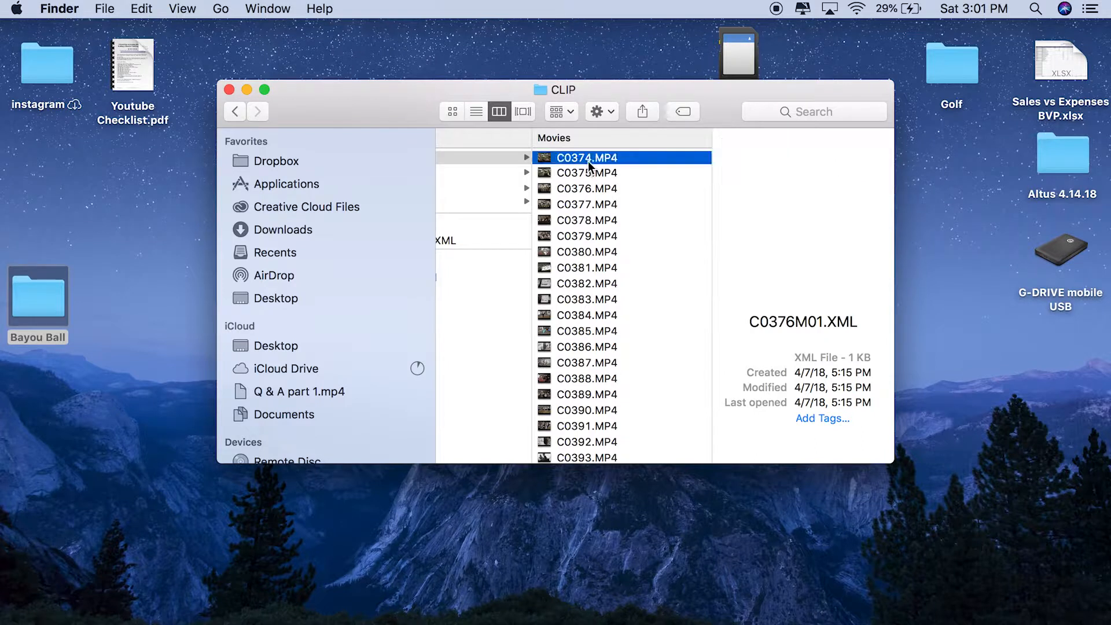
scroll(596, 335, down, 20)
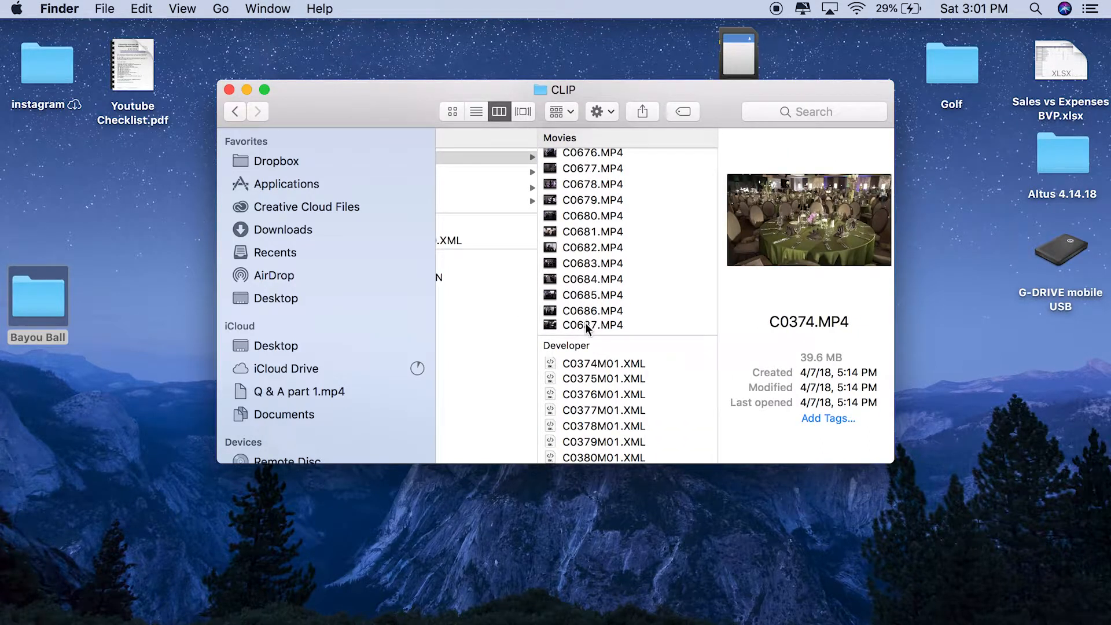
shift+click(584, 321)
drag(82, 297, 40, 307)
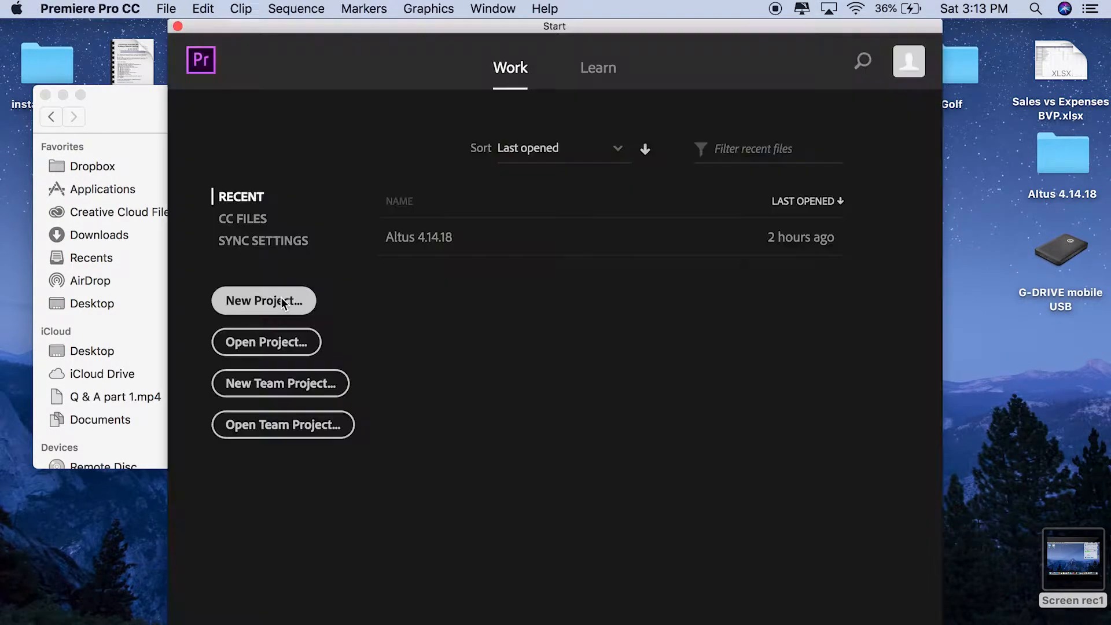
In Premiere Pro, create a new project named Bayou Ball, stored in Branded Videos/Bayou Ball on the G-DRIVE mobile USB.
click(282, 298)
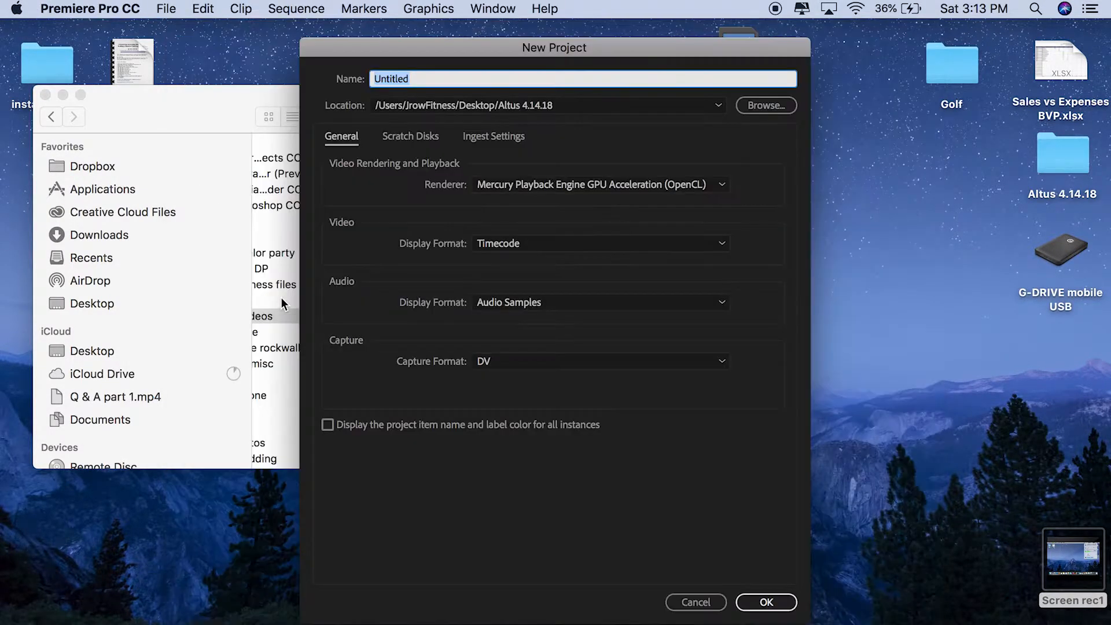
text(Bayou Ball)
click(766, 104)
scroll(411, 421, down, 3)
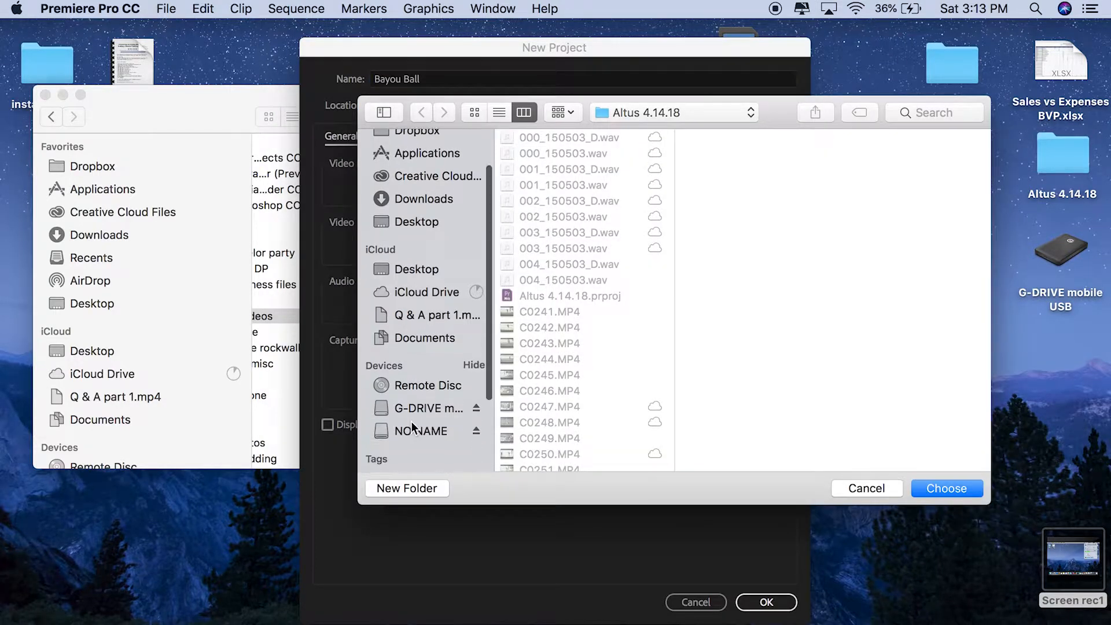
click(422, 408)
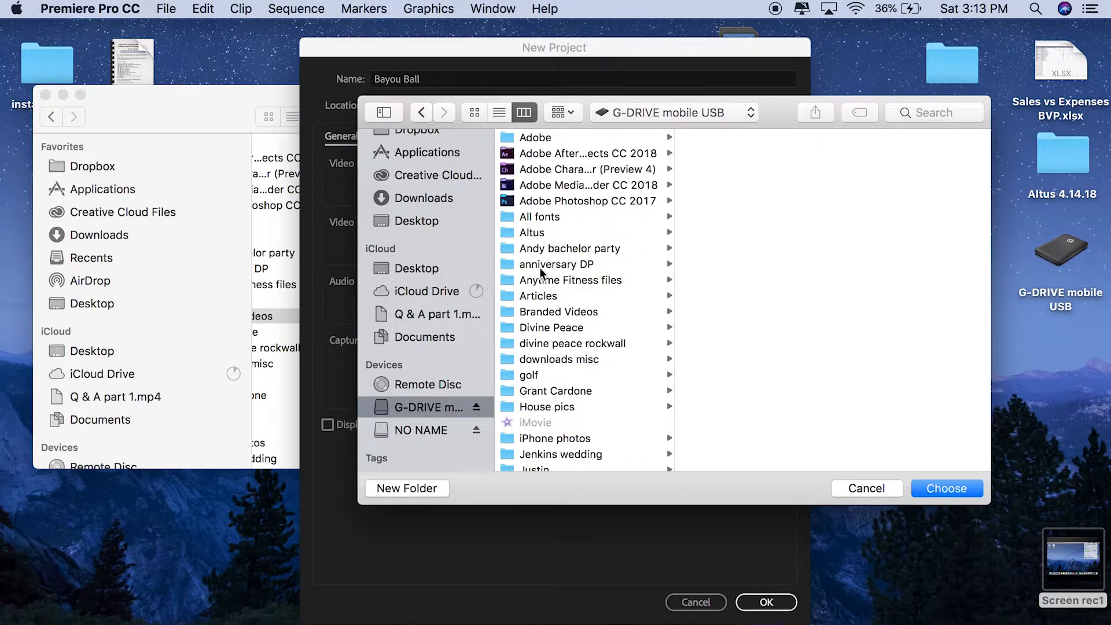
click(549, 311)
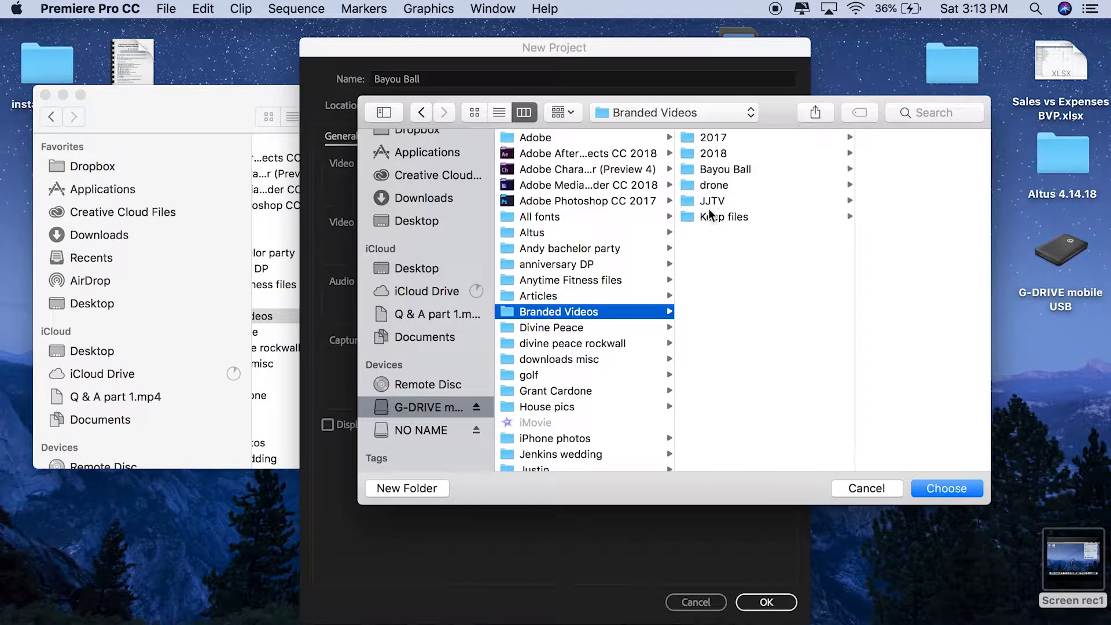
click(723, 170)
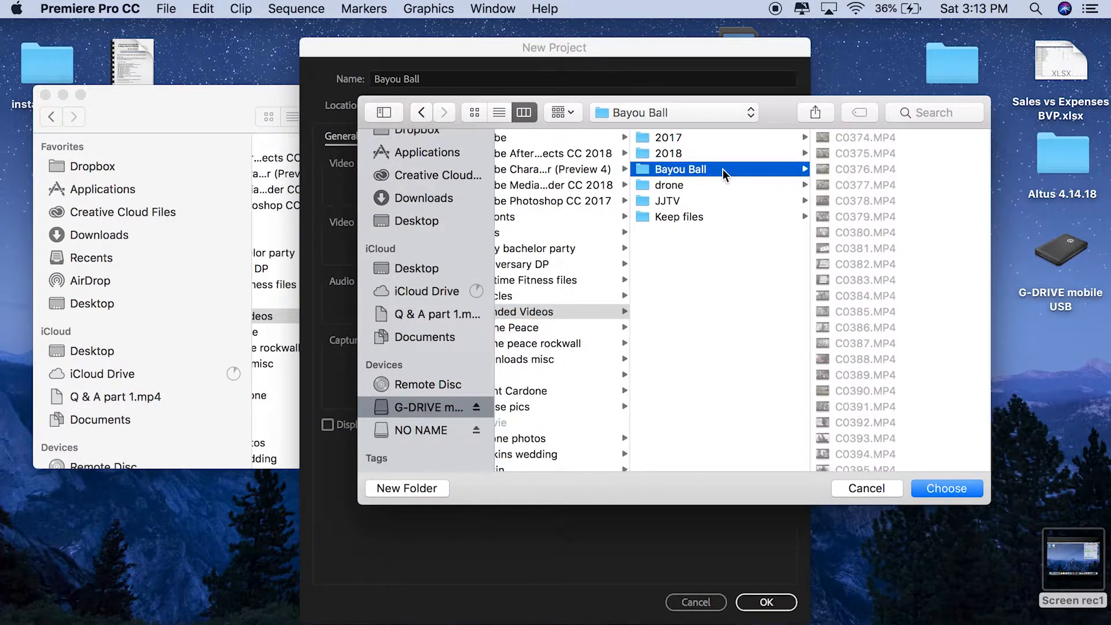
click(936, 488)
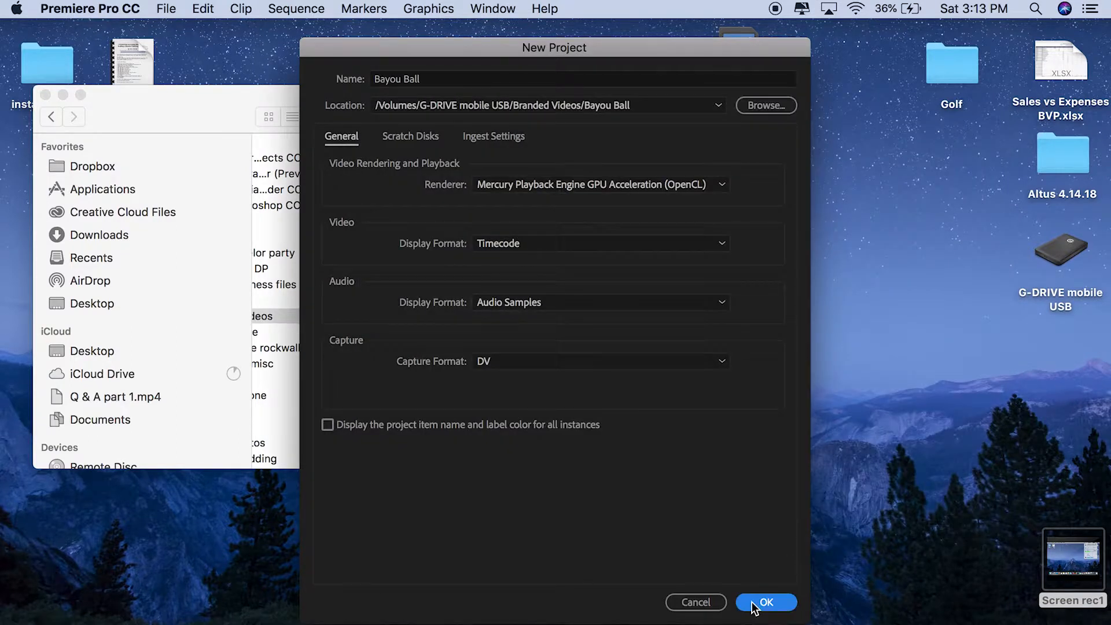
click(753, 604)
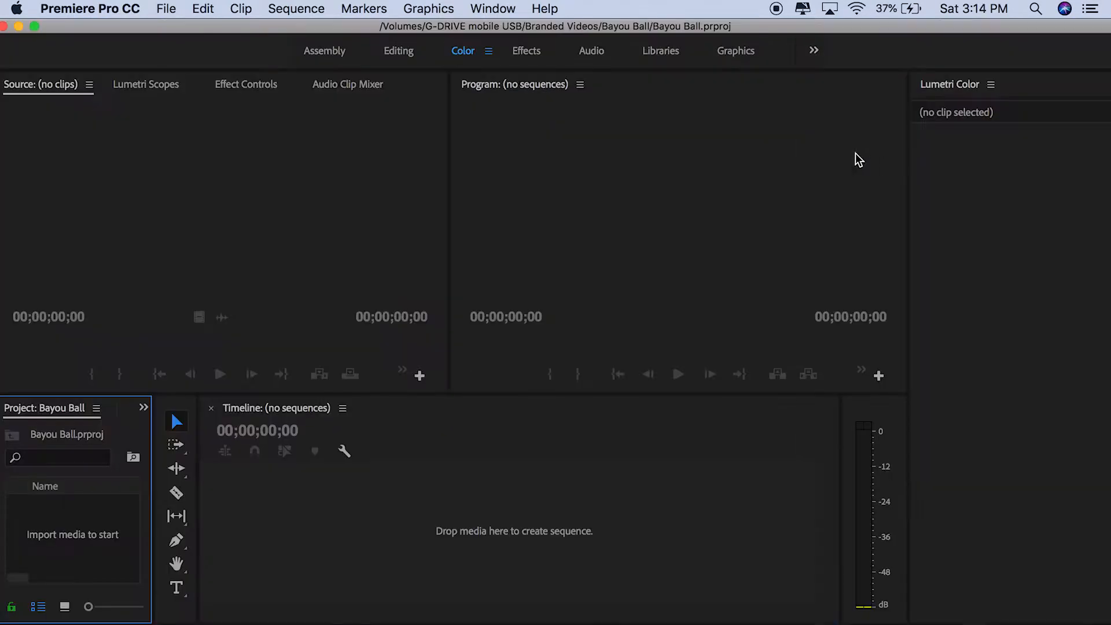
Close the Lumetri Color panel and widen the Project panel so its neighbouring tabs fit.
click(991, 85)
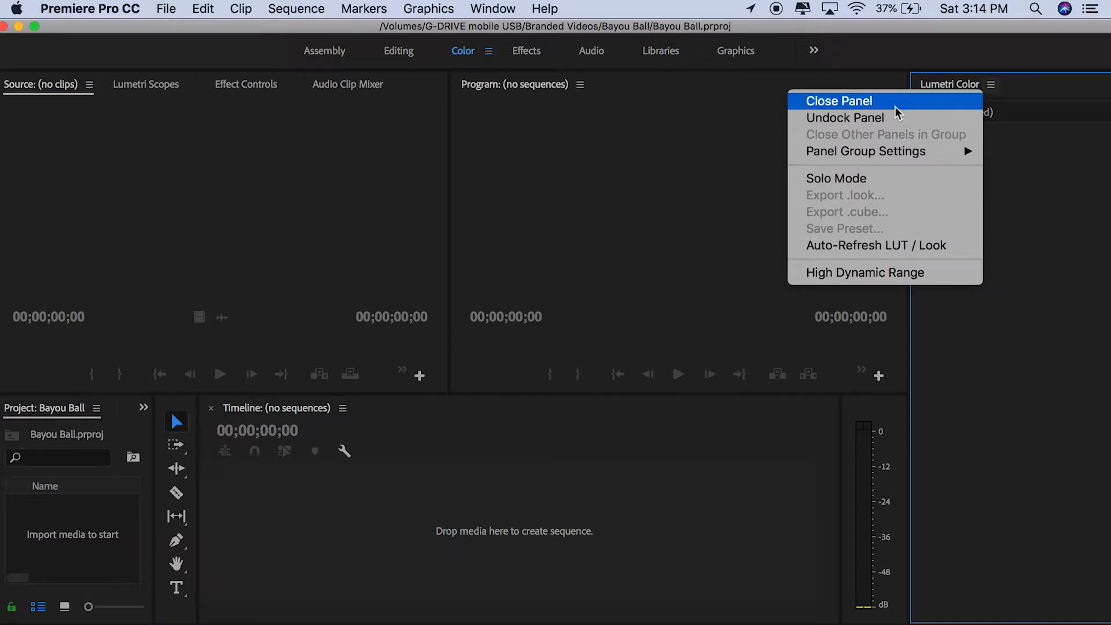
click(894, 104)
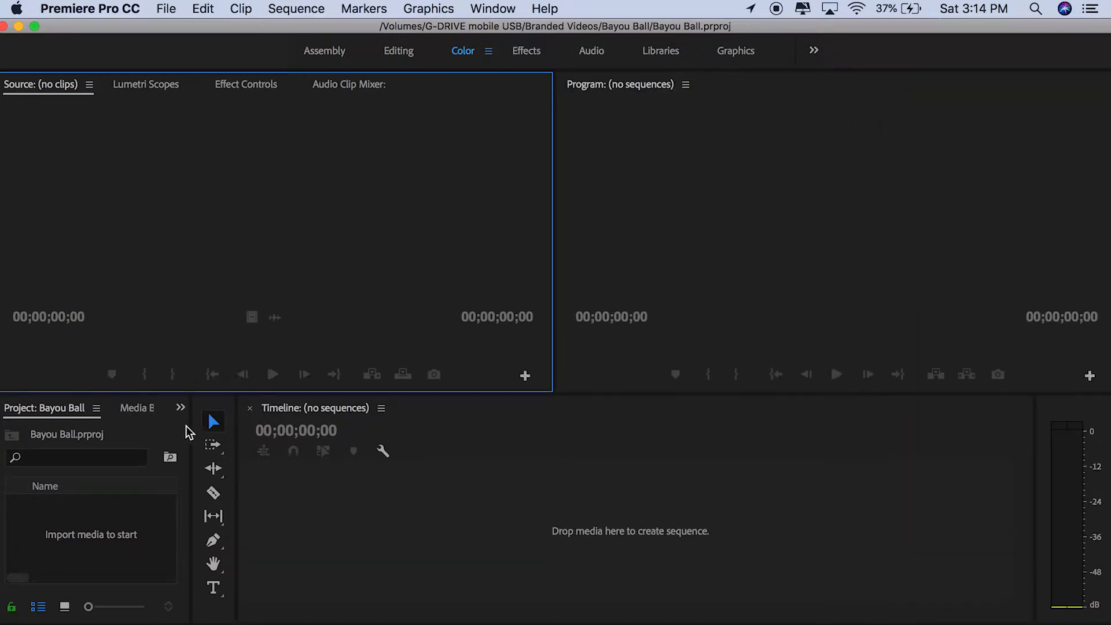
drag(191, 427, 306, 429)
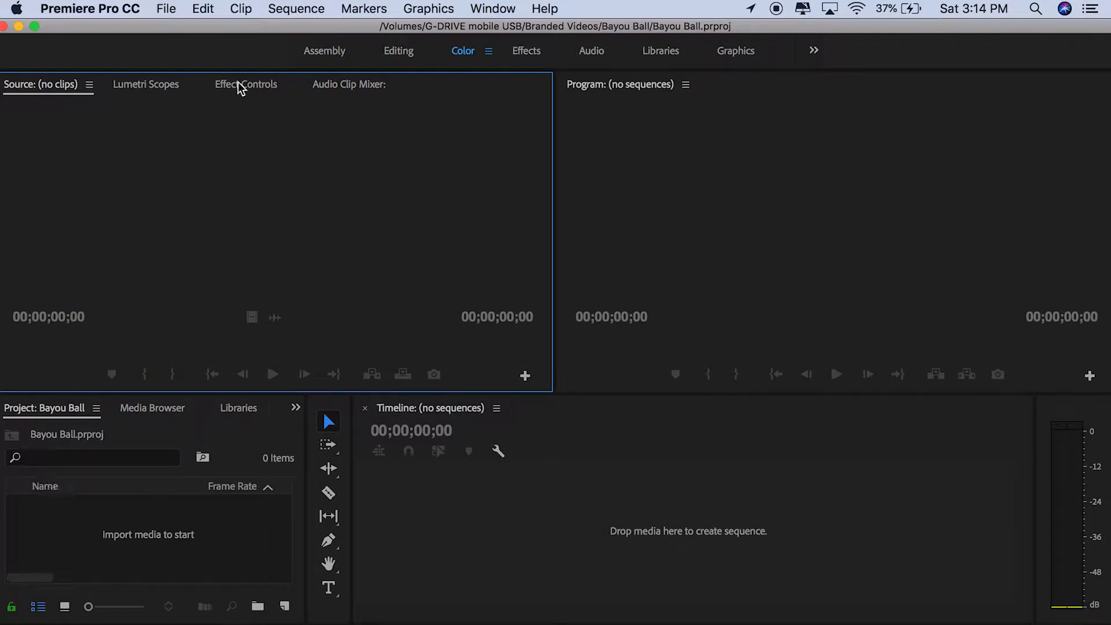
Look over the Lumetri Scopes, Effect Controls, Program monitor and Timeline areas of the workspace.
click(131, 87)
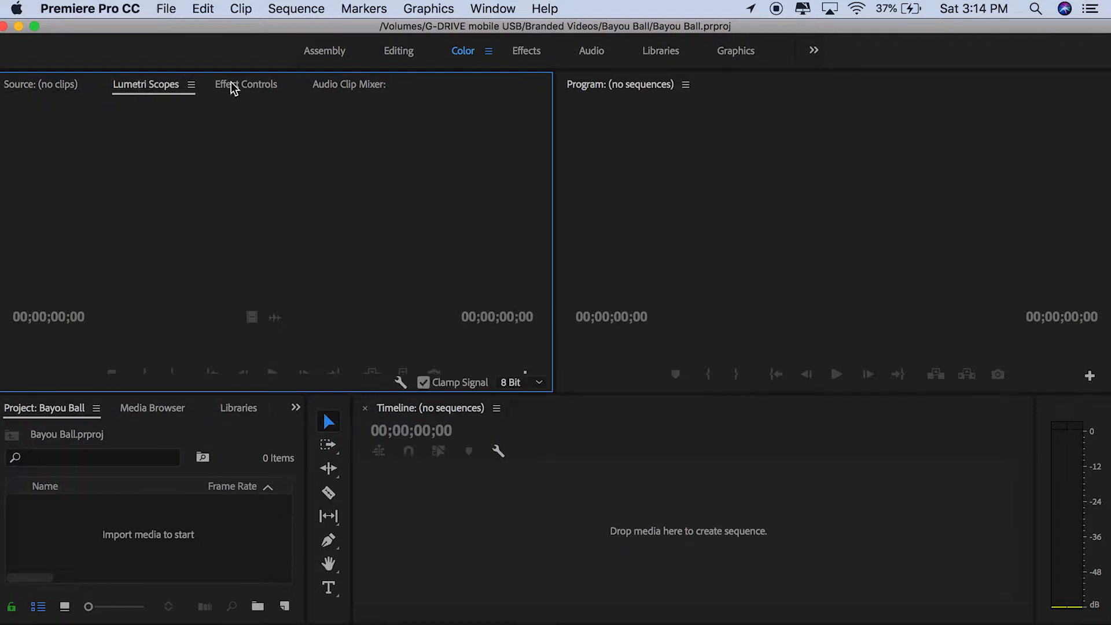
click(246, 88)
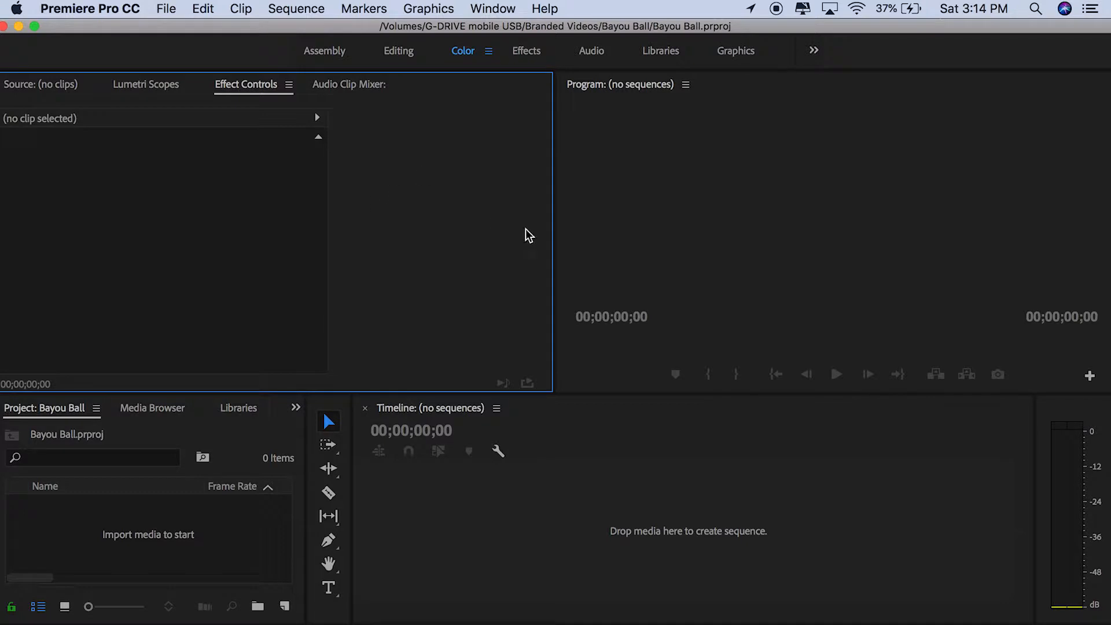
click(733, 206)
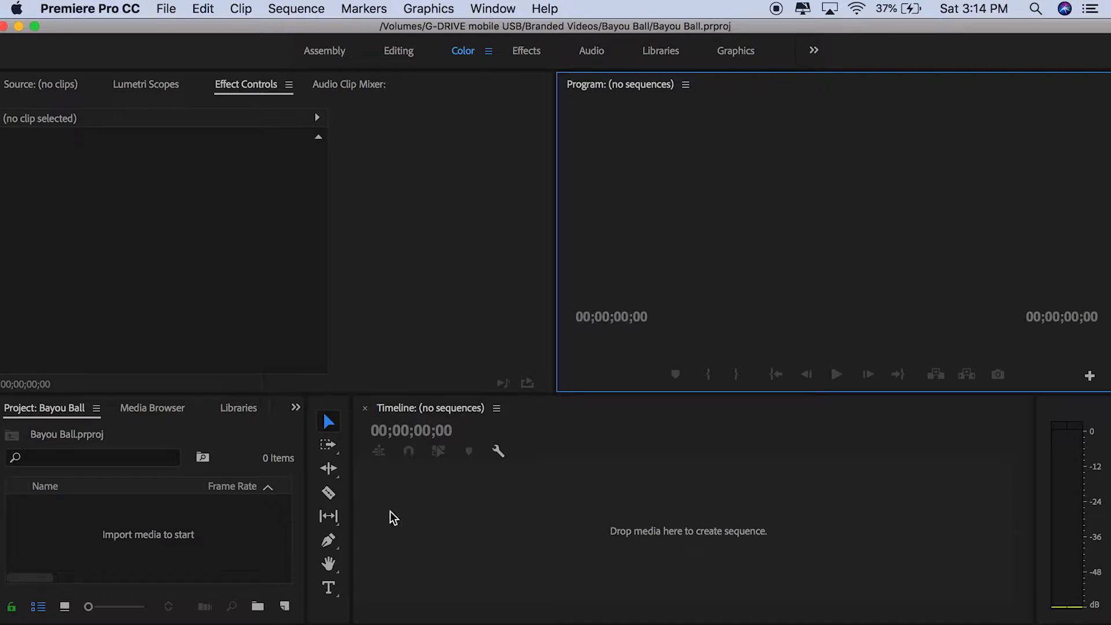
click(451, 532)
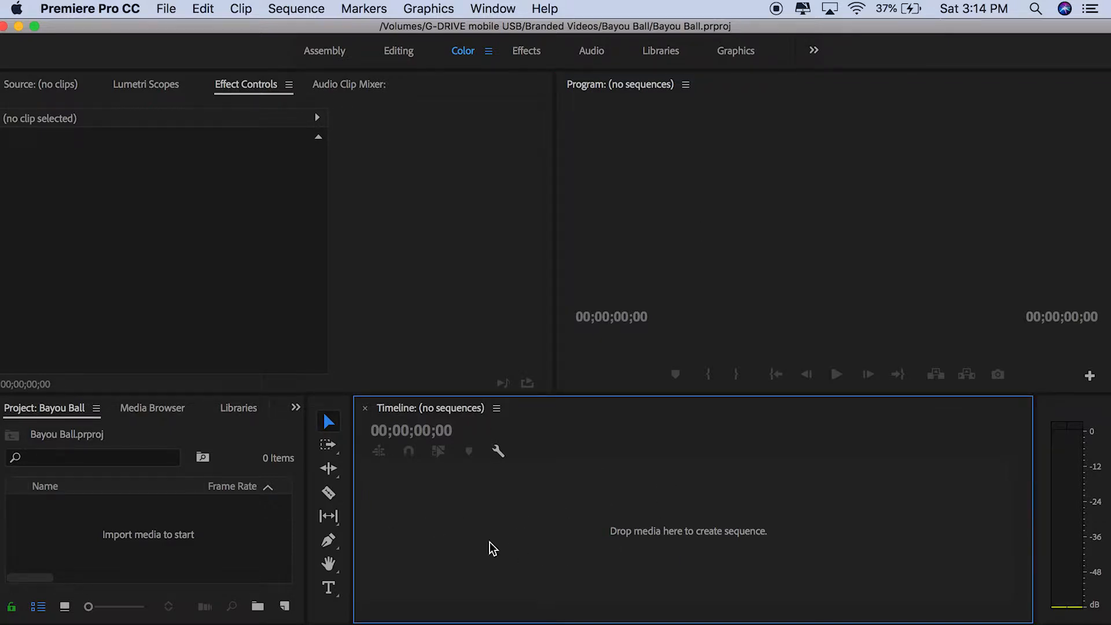
Import all the MP4 clips, C0374.MP4 through C0687.MP4, from the Bayou Ball folder into the project.
right_click(110, 542)
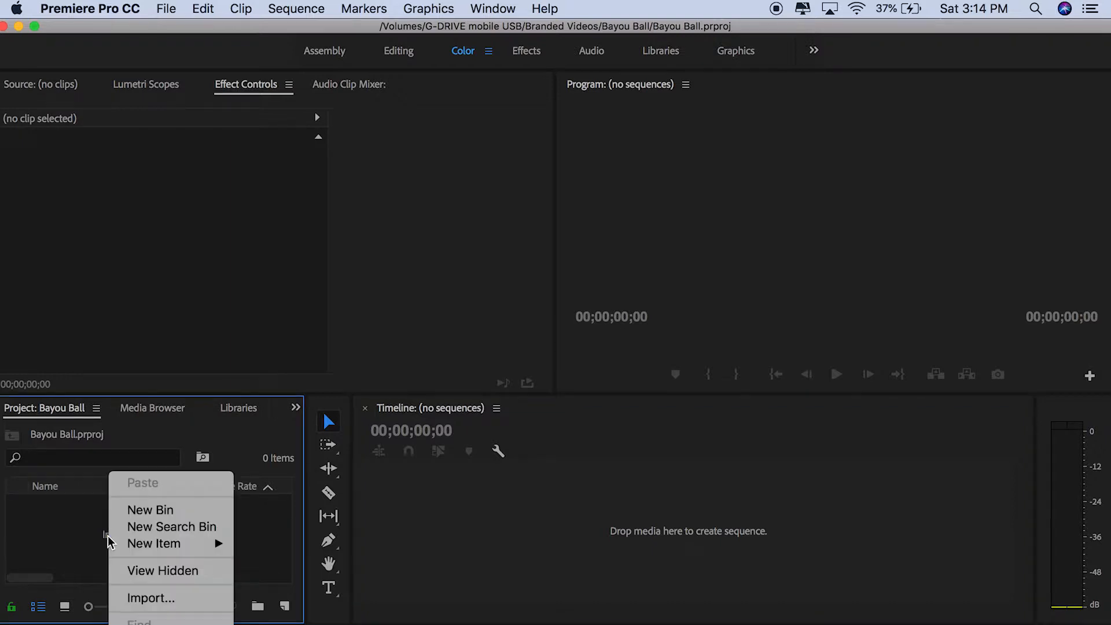
click(131, 598)
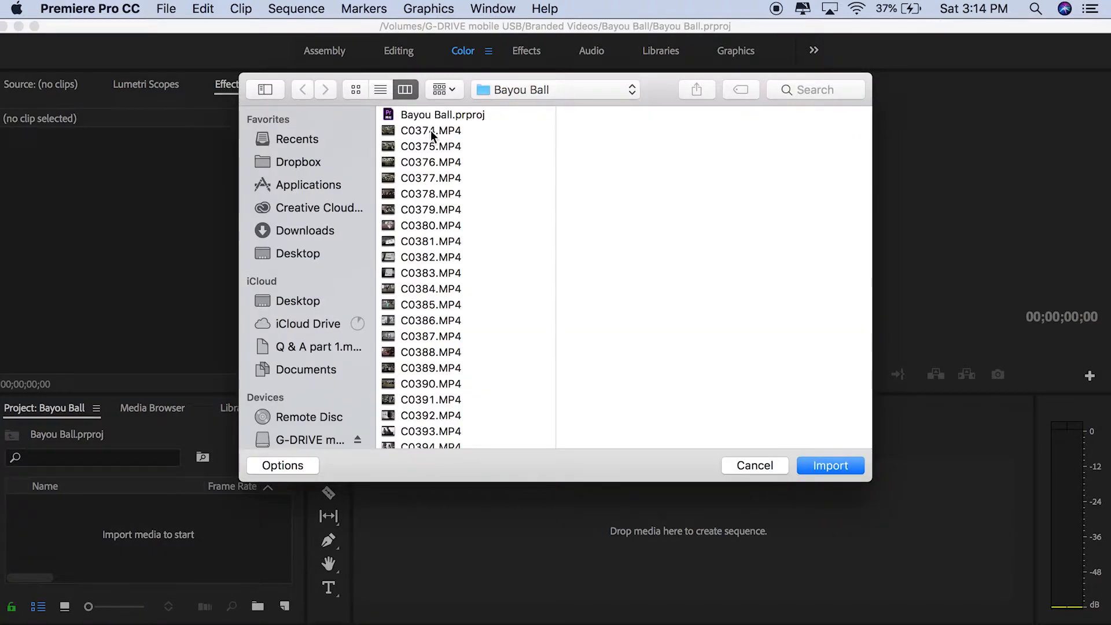
click(417, 114)
click(413, 131)
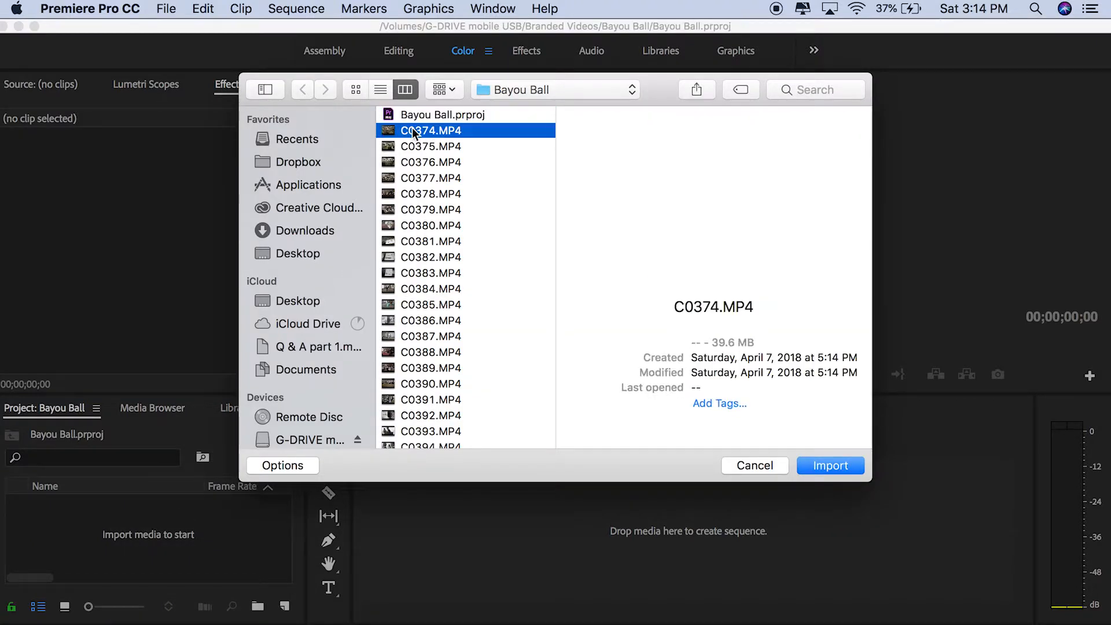
scroll(422, 347, down, 20)
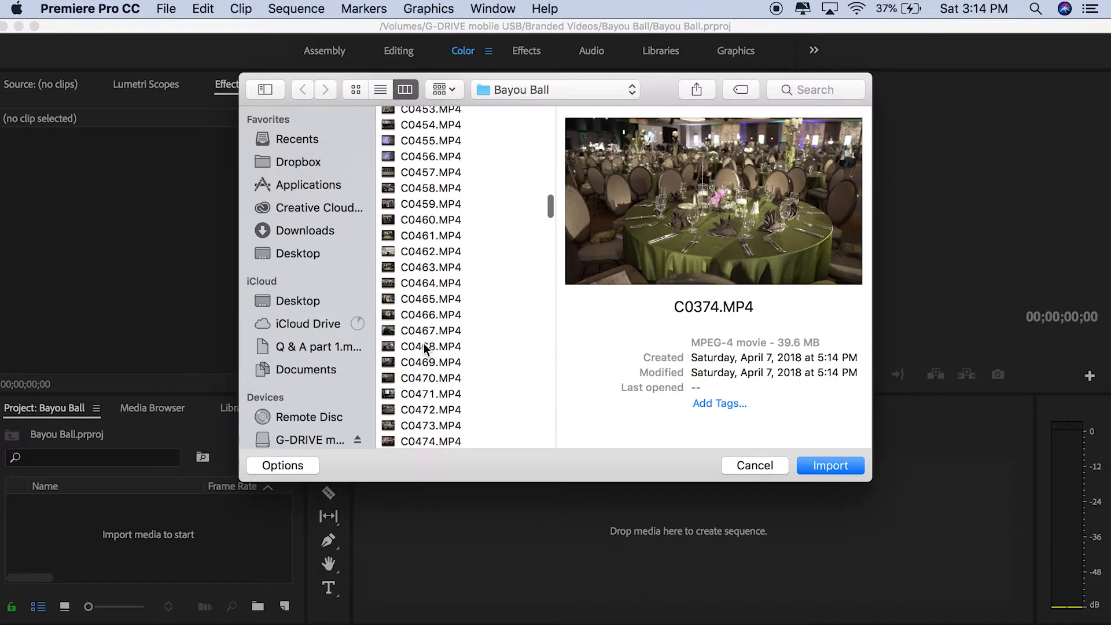
scroll(424, 345, down, 20)
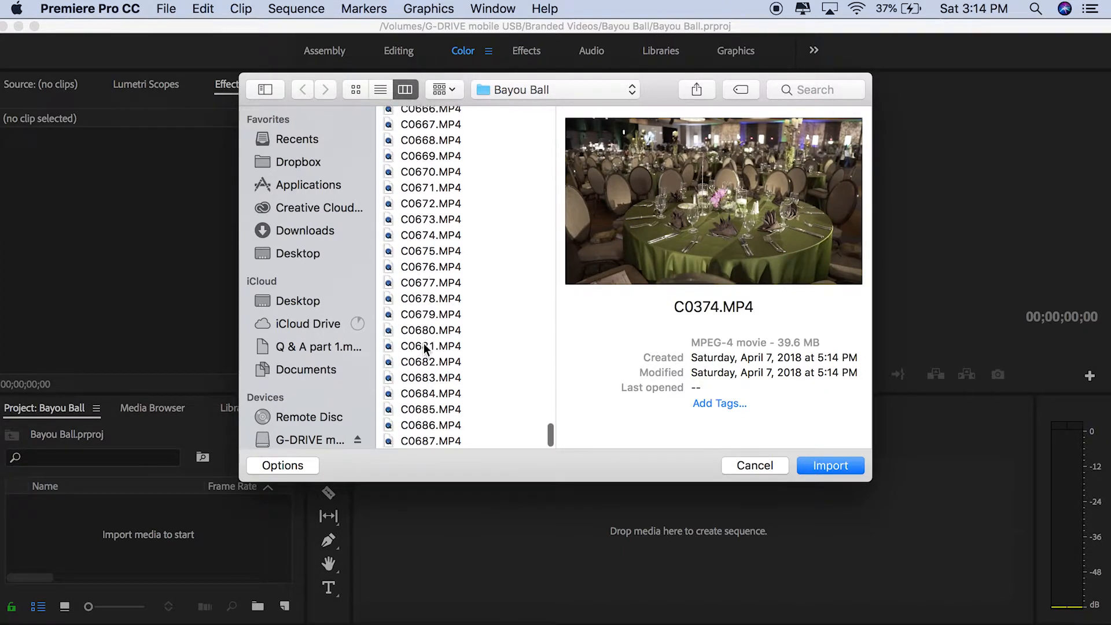
key(super+a)
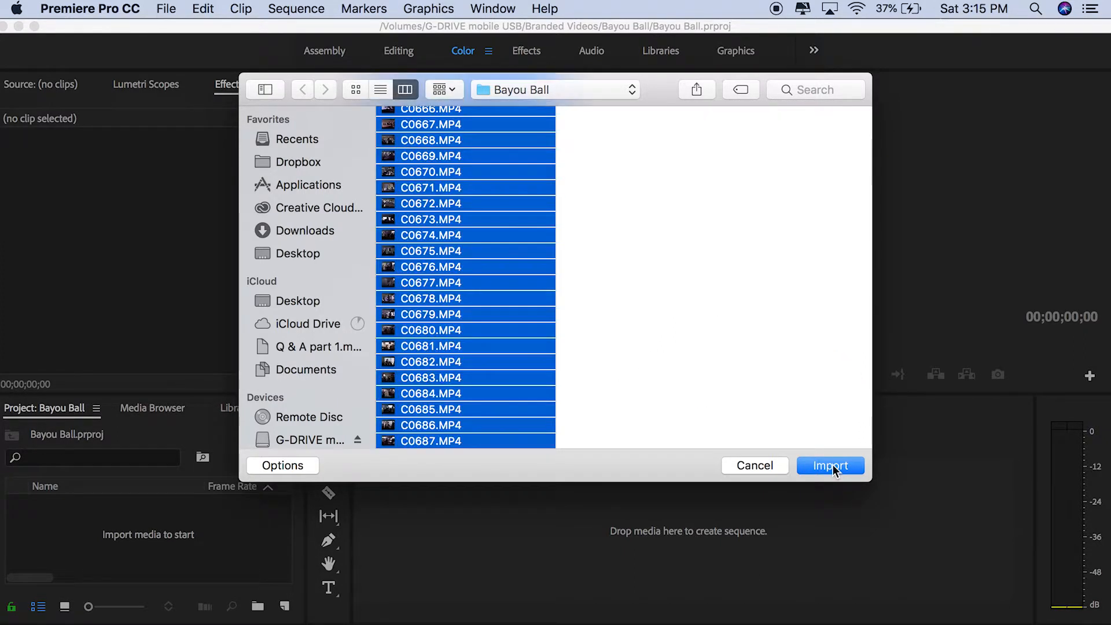
click(831, 465)
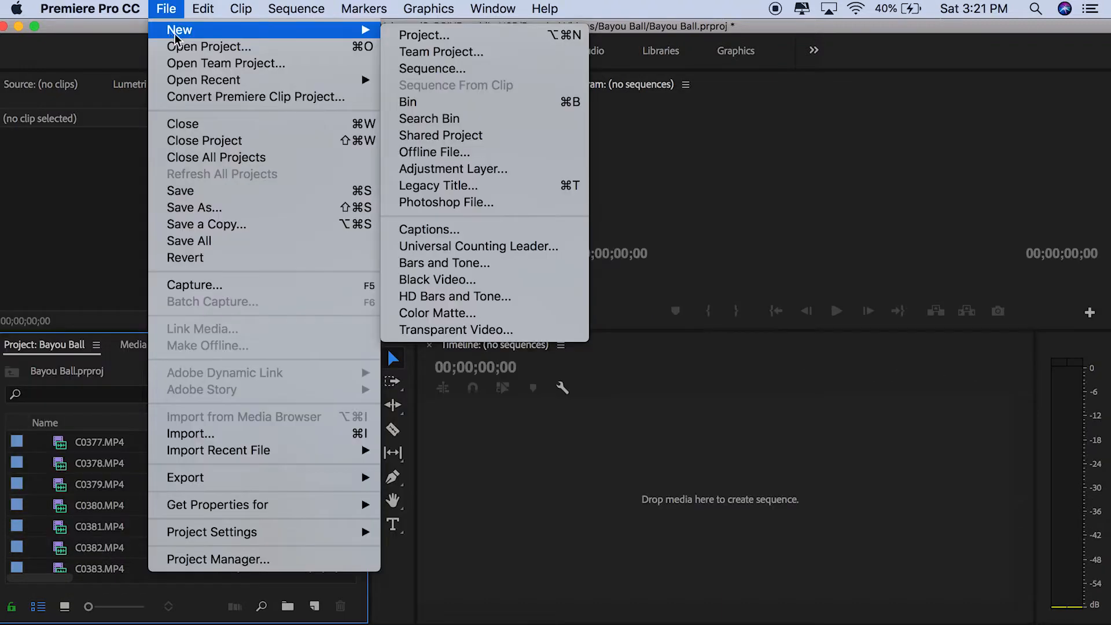
Create a sequence named Bayou Ball from the AVCHD 1080p24 preset and widen the timeline area by narrowing the Project panel.
mouse_move(282, 39)
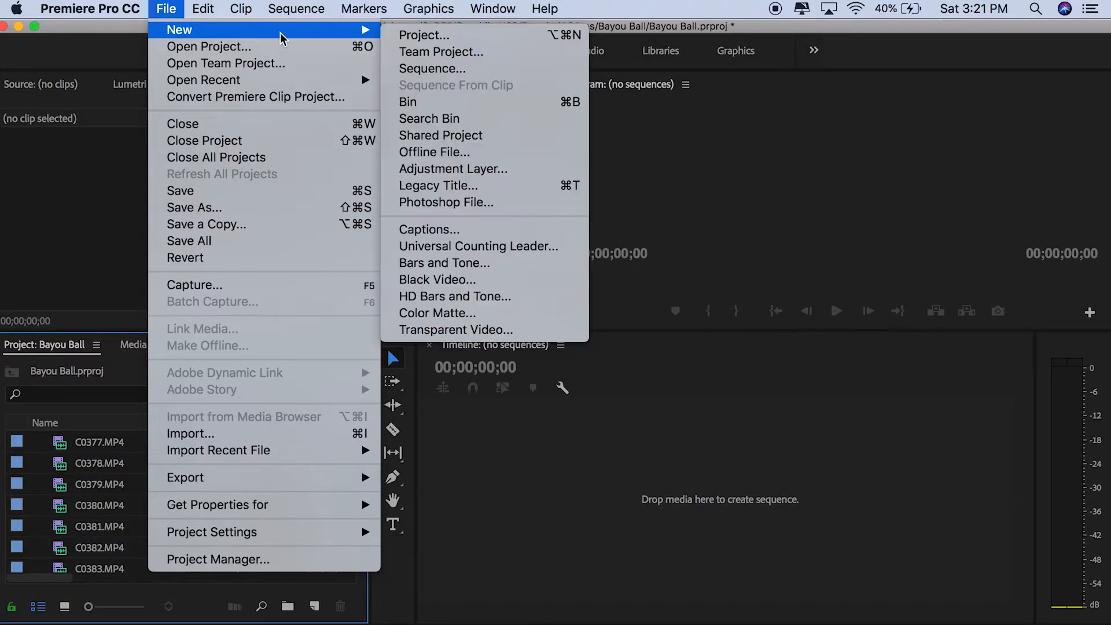
click(417, 68)
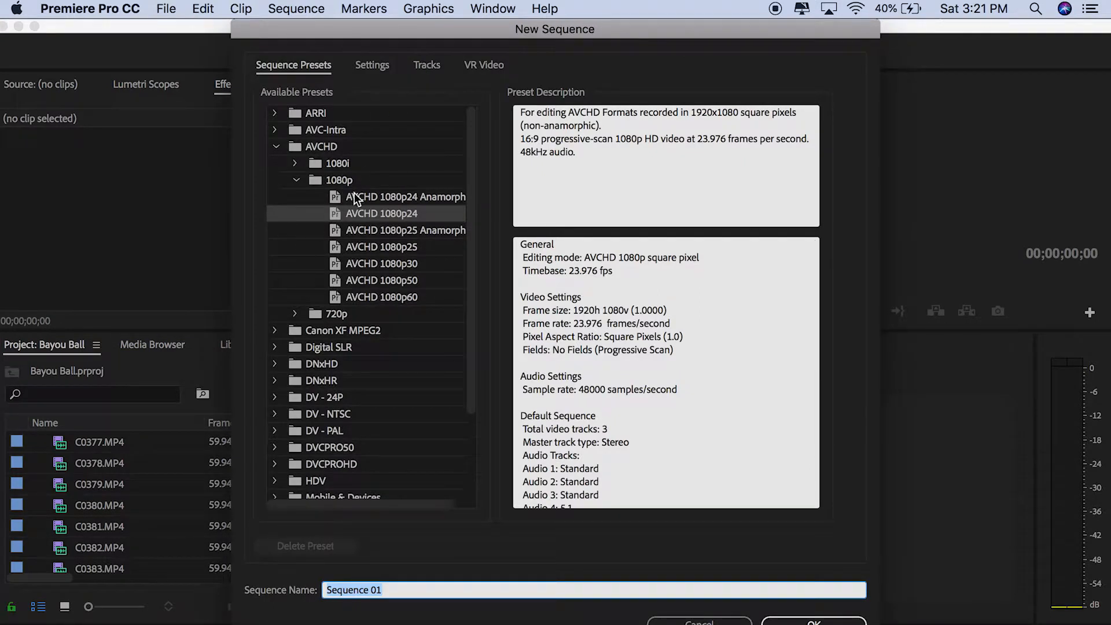
click(326, 148)
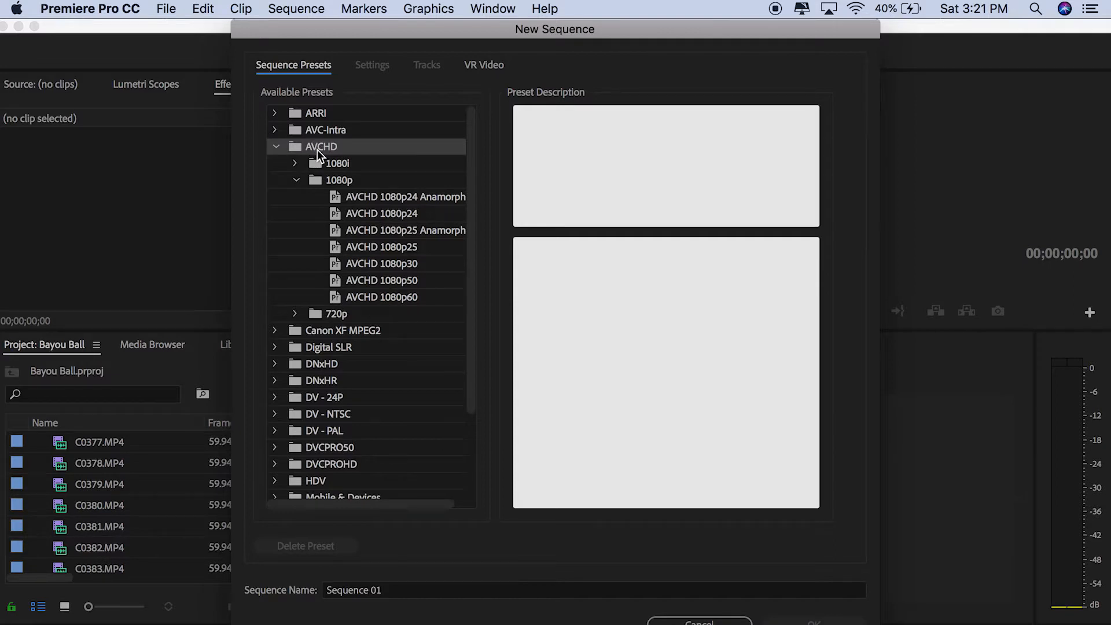
click(354, 214)
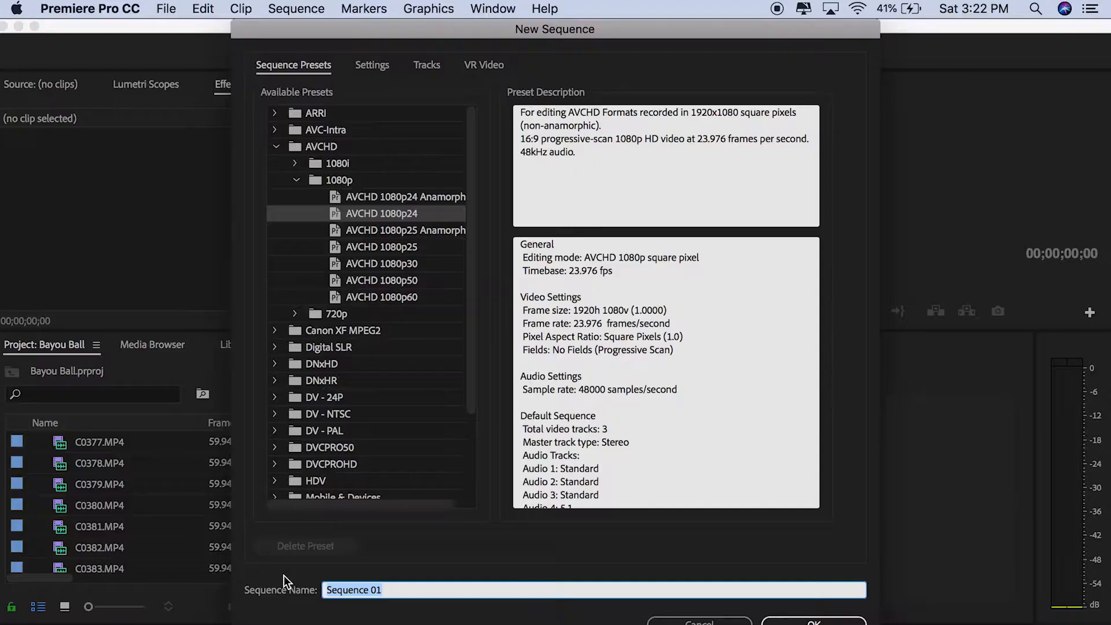
text(Bayou Ball)
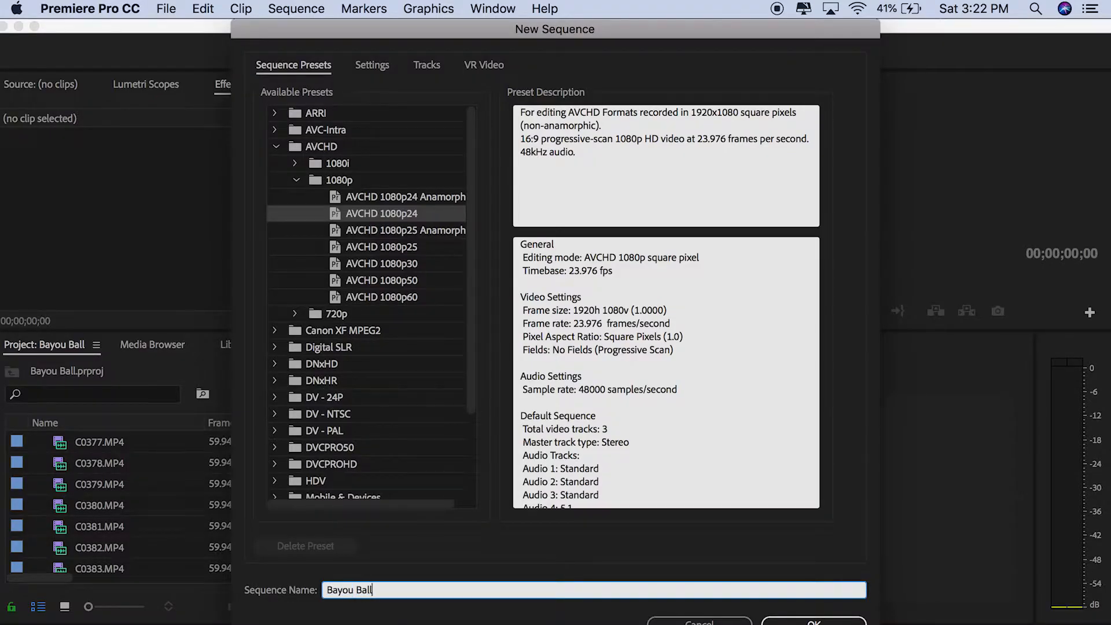
key(Return)
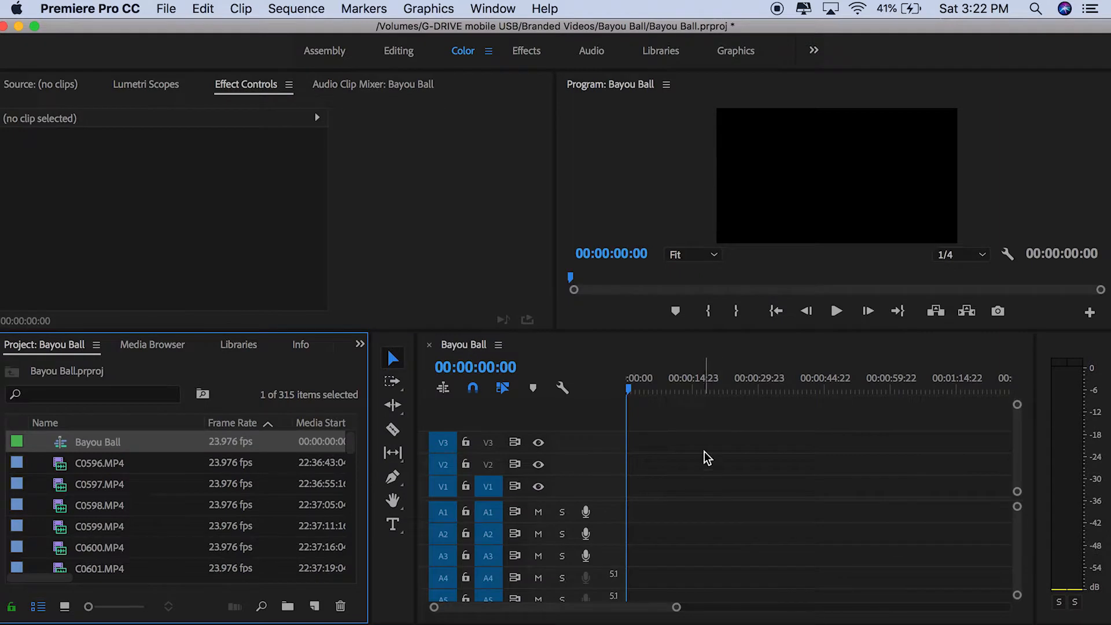
drag(416, 393, 374, 393)
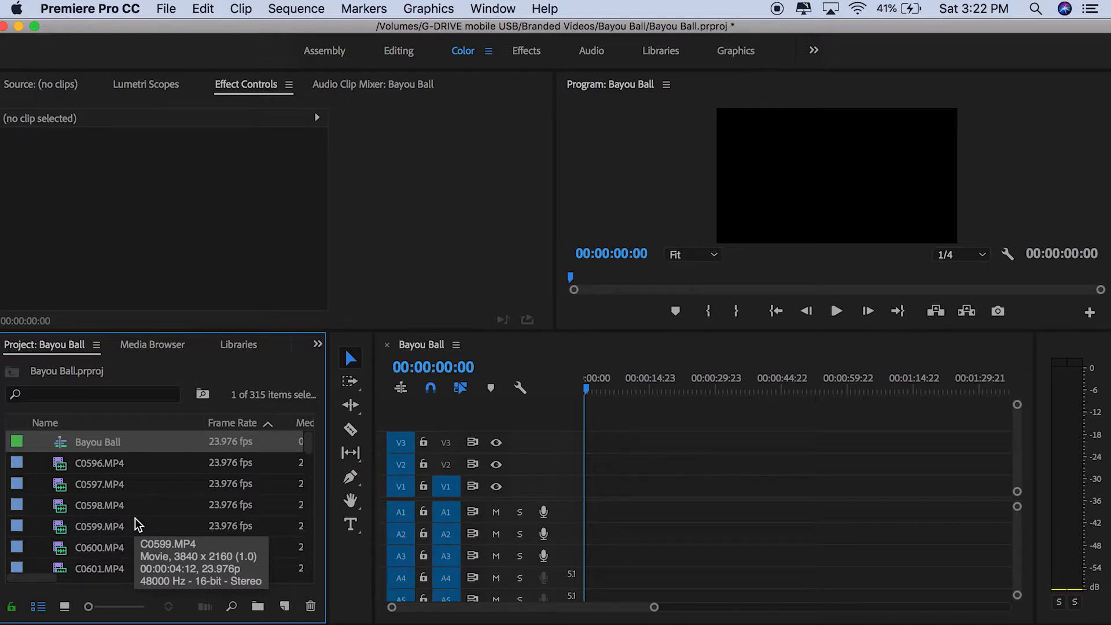
Look through the imported clips in the Project panel and compare their frame rates.
scroll(137, 524, down, 2)
scroll(138, 524, down, 20)
scroll(138, 525, down, 15)
scroll(137, 525, down, 20)
scroll(137, 524, down, 20)
scroll(137, 524, up, 20)
scroll(137, 525, up, 10)
scroll(137, 525, up, 13)
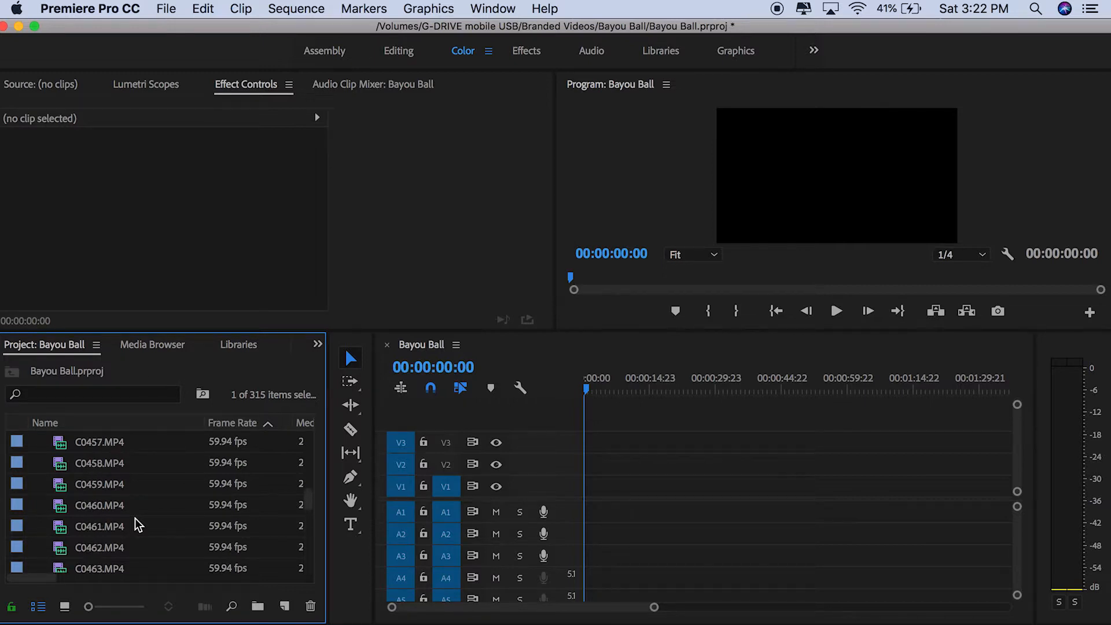
scroll(137, 524, up, 15)
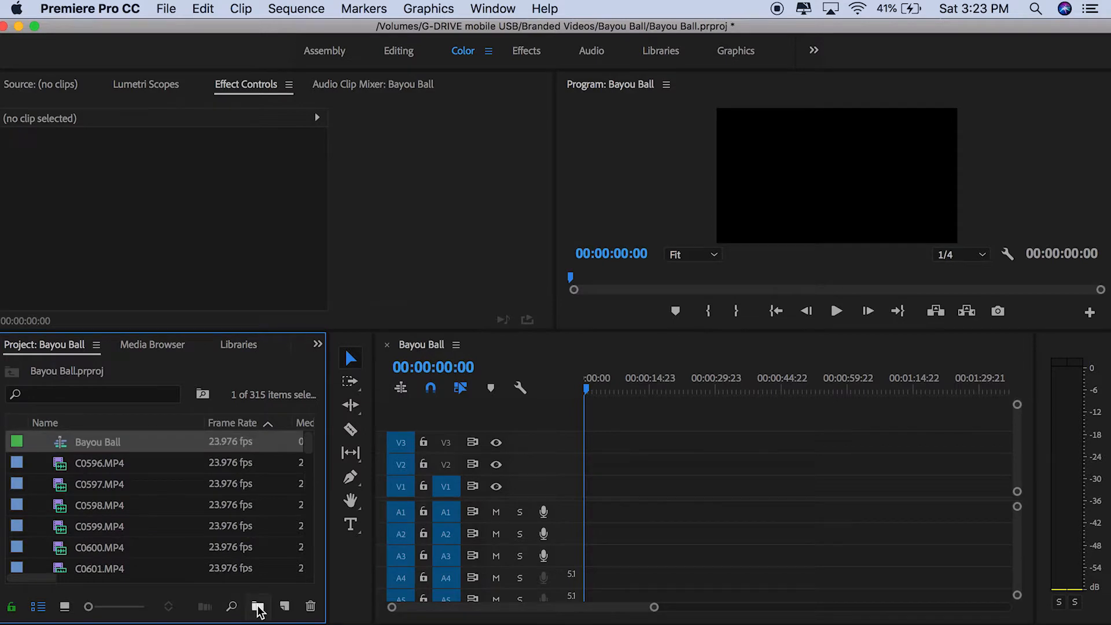
Create a bin named Broll in the project and collapse it.
click(258, 606)
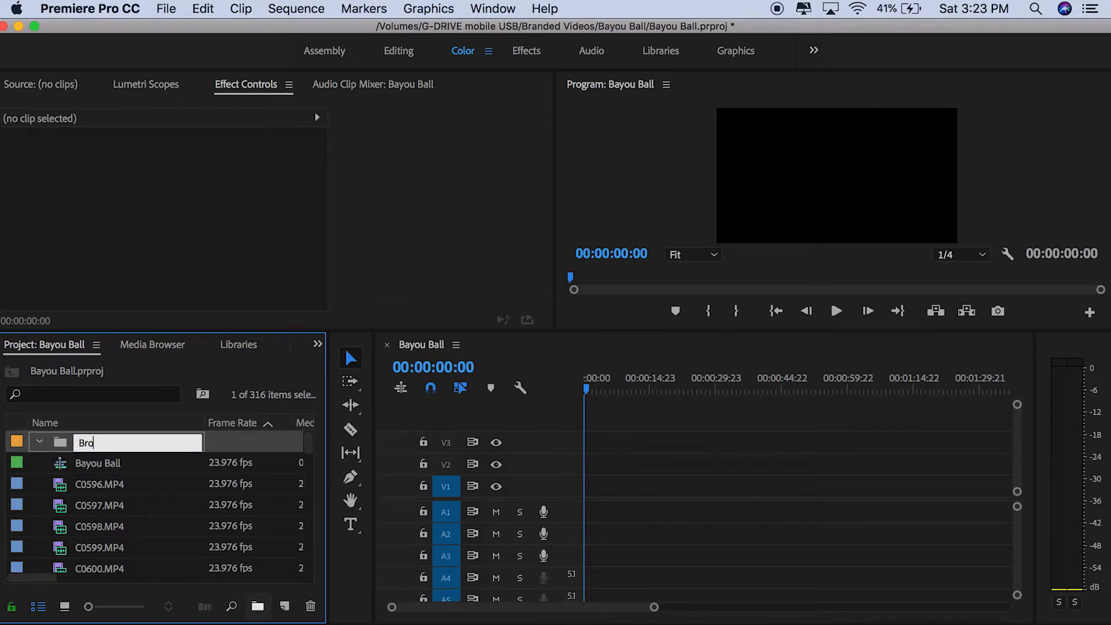
key(Tab)
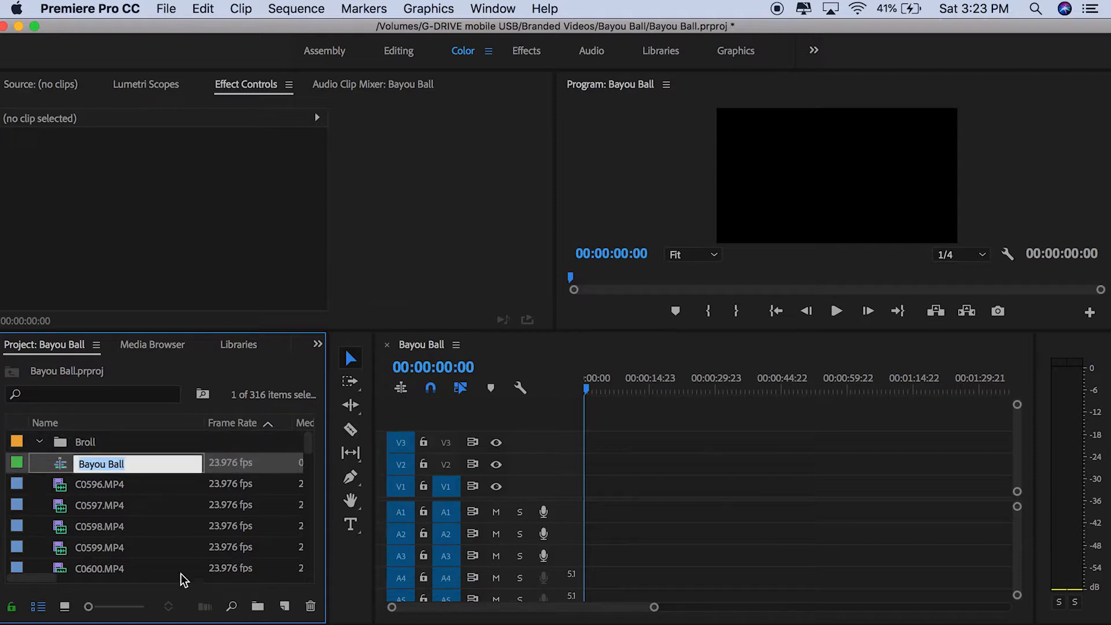
click(38, 441)
click(87, 444)
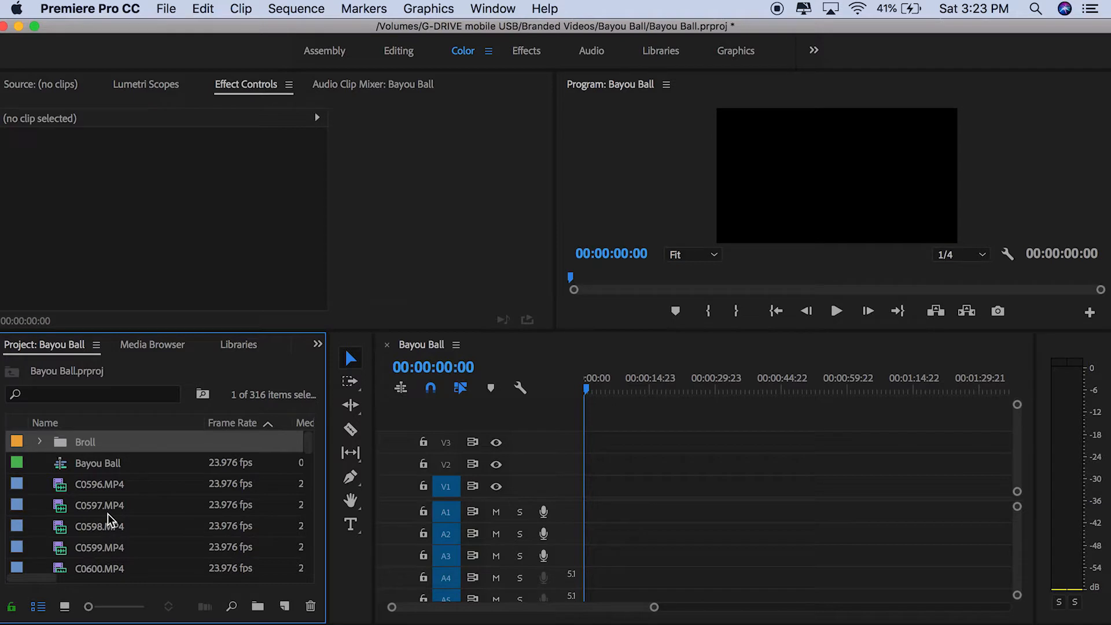
Move all the 59.94 fps clips, C0374.MP4 through C0683.MP4, into the Broll bin.
scroll(115, 523, down, 15)
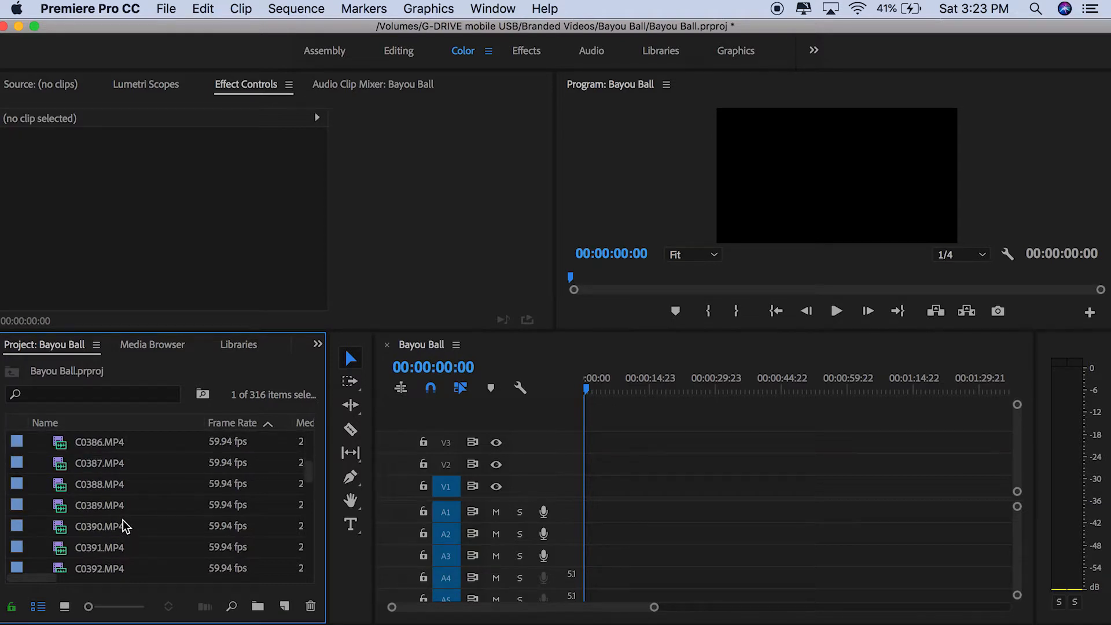
scroll(118, 523, up, 3)
click(101, 508)
scroll(132, 564, down, 1)
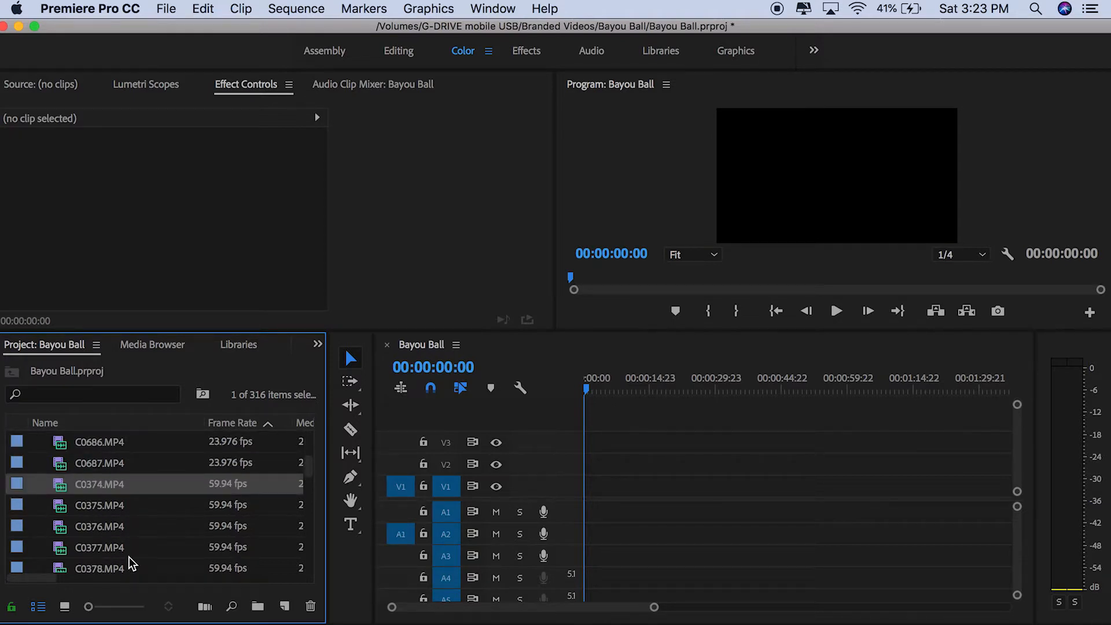
scroll(132, 530, down, 20)
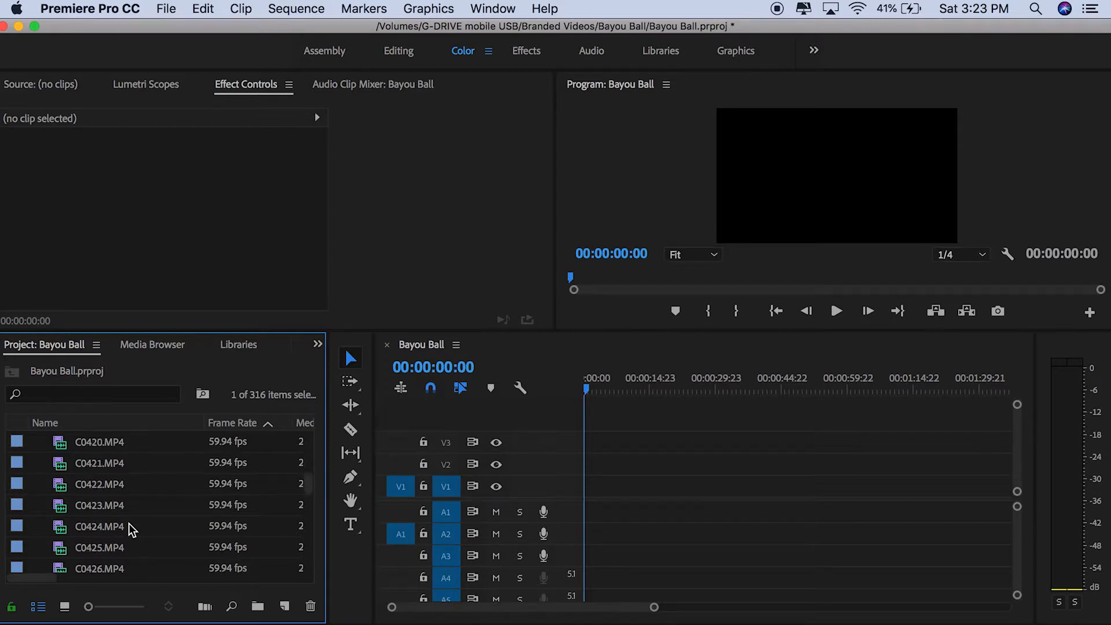
scroll(128, 524, down, 15)
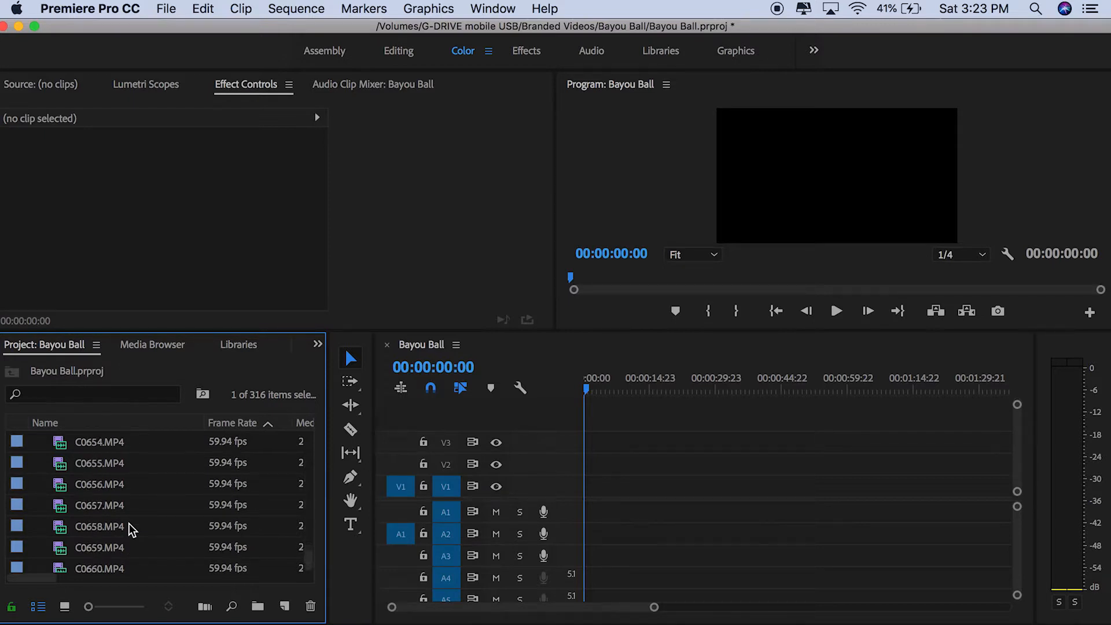
shift+click(91, 546)
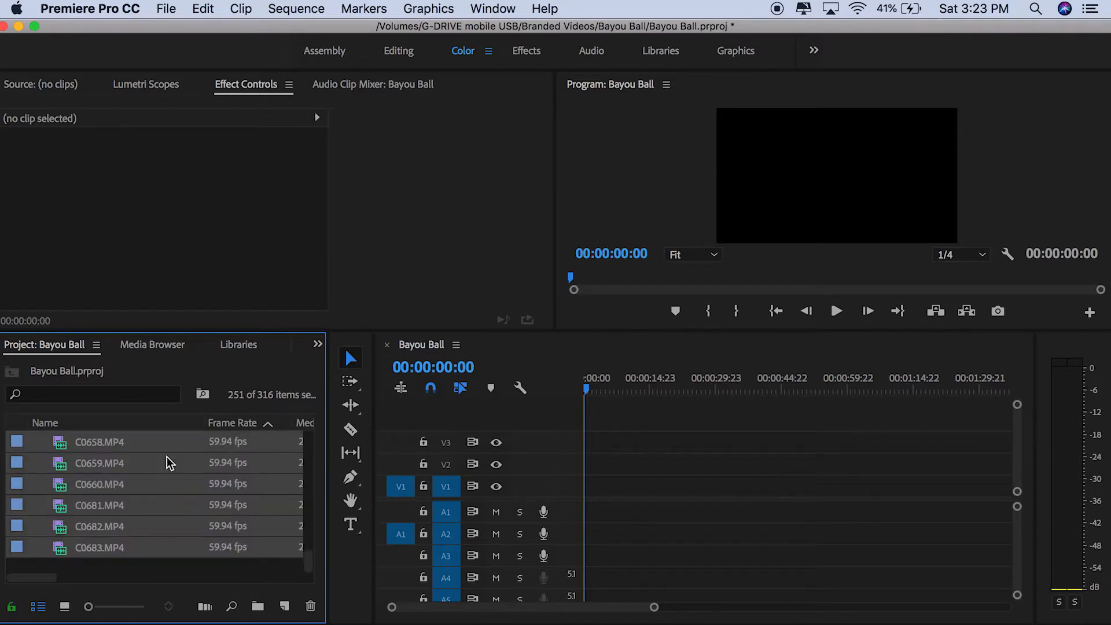
scroll(166, 457, up, 5)
scroll(167, 457, up, 10)
drag(87, 440, 112, 435)
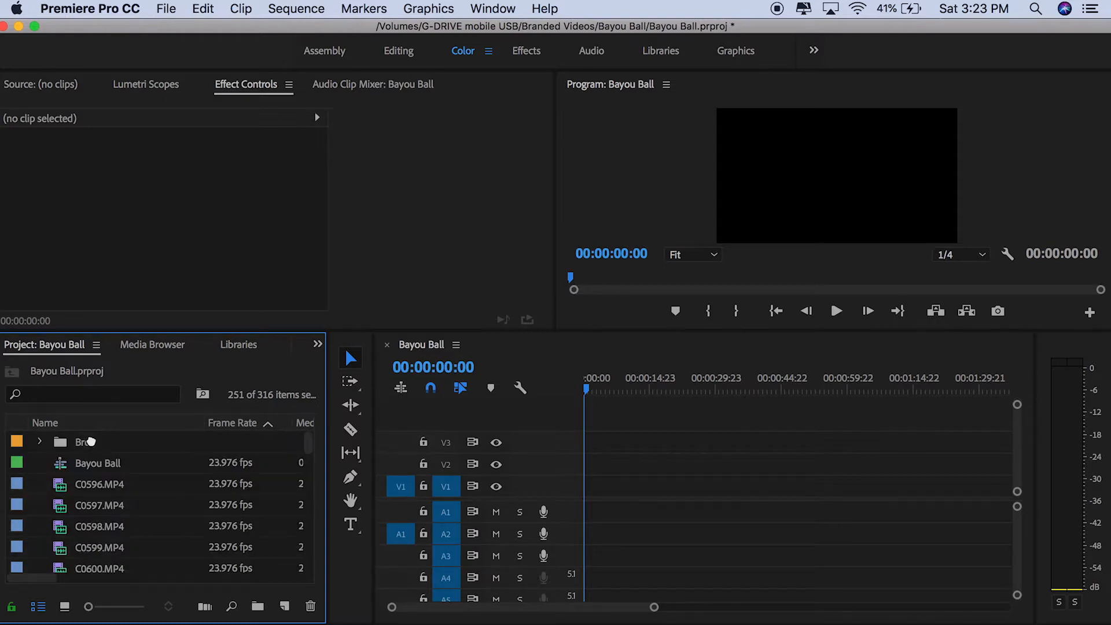
Create a second bin named Broll 24 in the project.
click(258, 605)
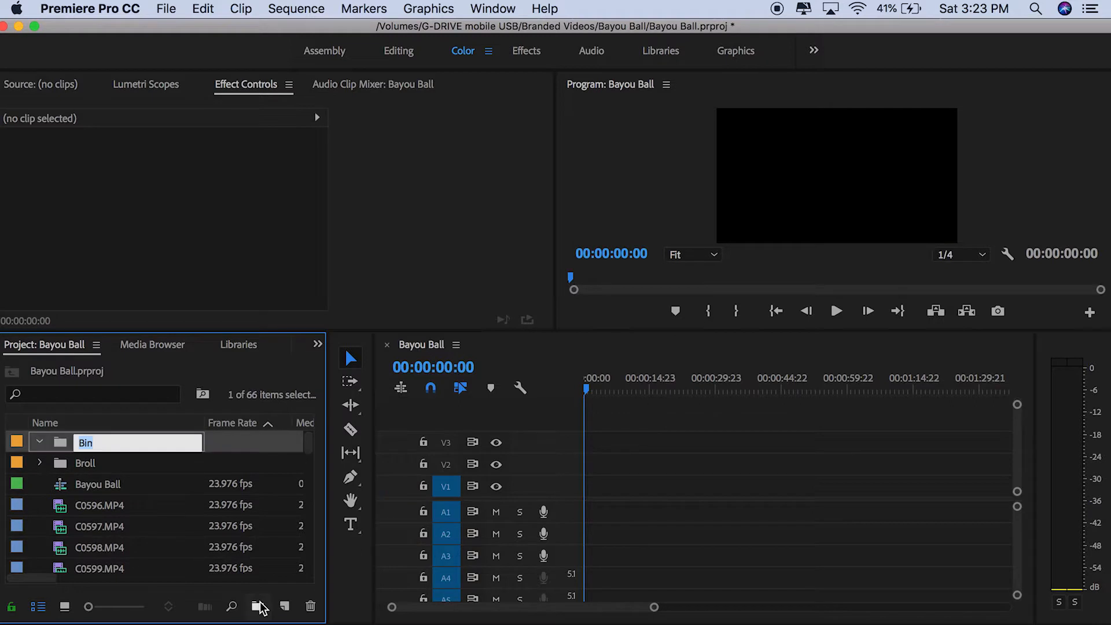
text(Broll 24)
key(Tab)
Move all the remaining 23.976 fps clips, starting with C0596.MP4, into the Broll 24 bin and collapse it.
click(141, 506)
scroll(142, 519, down, 10)
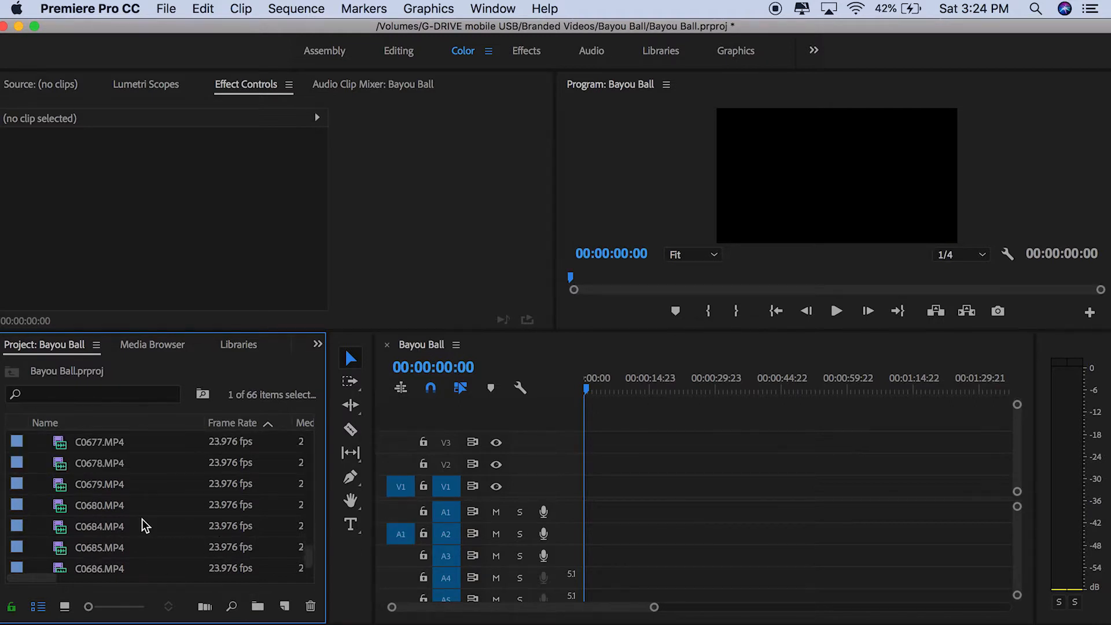
shift+click(88, 545)
scroll(131, 451, up, 10)
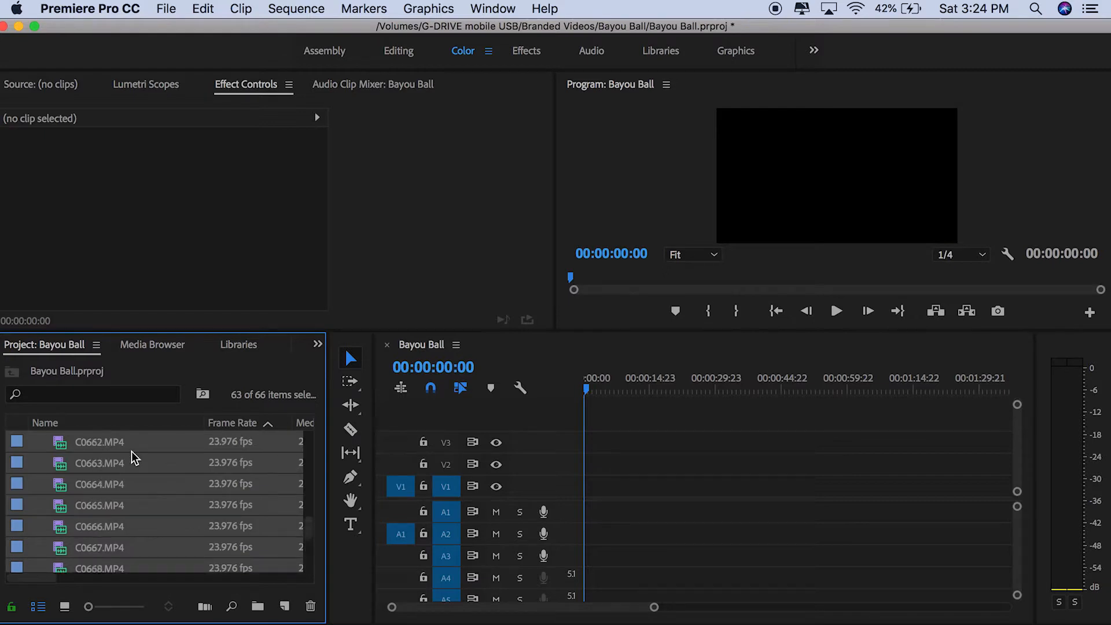
drag(92, 504, 92, 441)
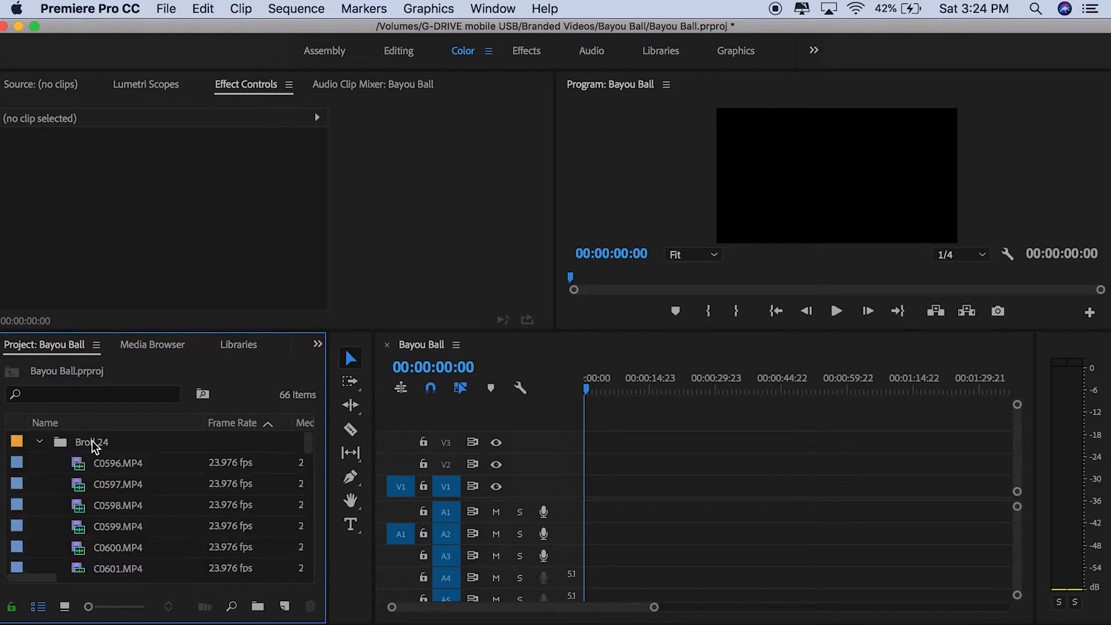
click(39, 441)
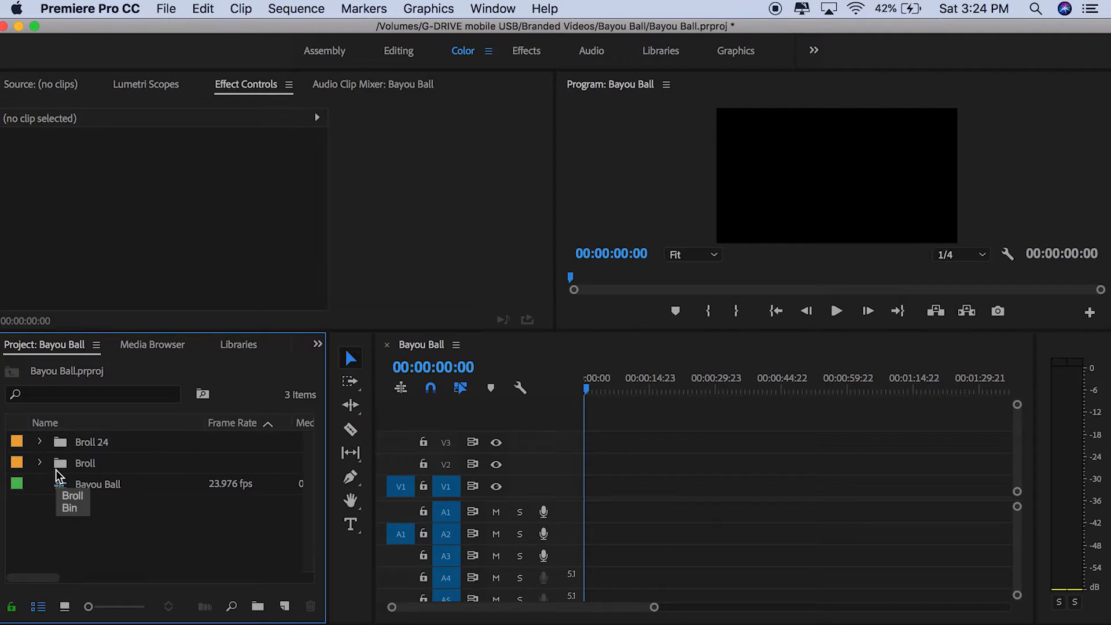
Interpret all the clips in the Broll bin, C0374.MP4 through C0683.MP4, at a frame rate of 23.976 fps.
click(40, 463)
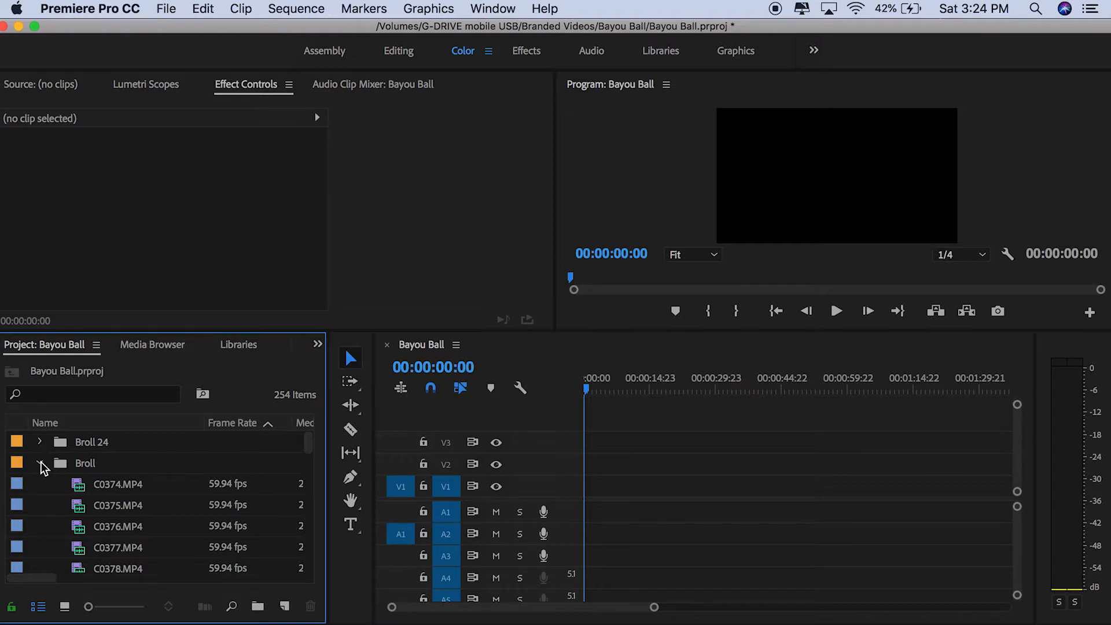
click(102, 488)
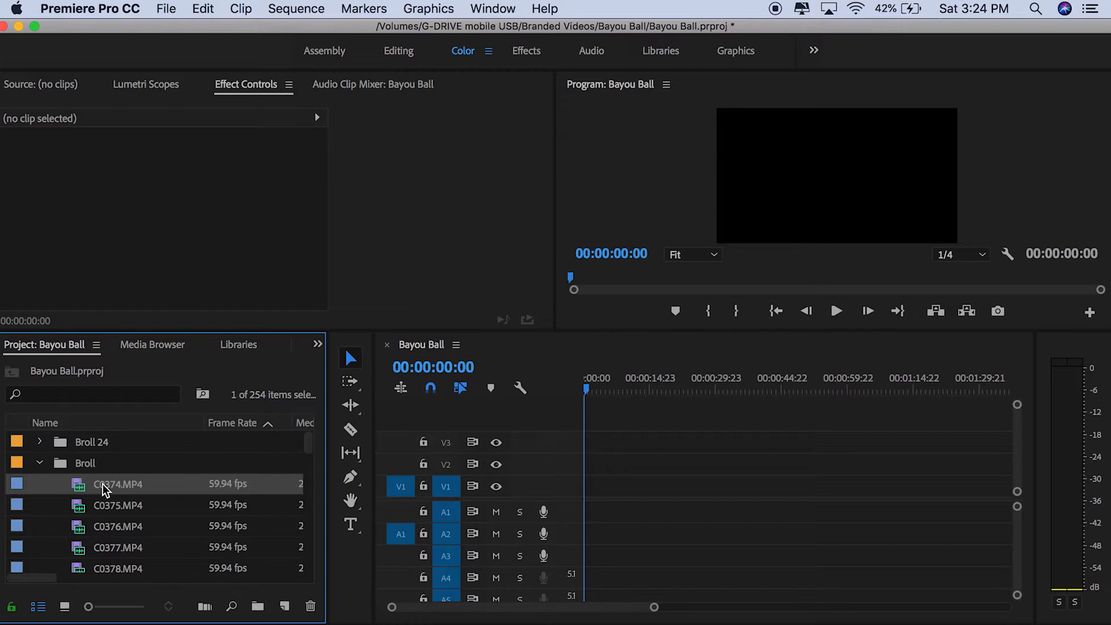
scroll(131, 526, down, 20)
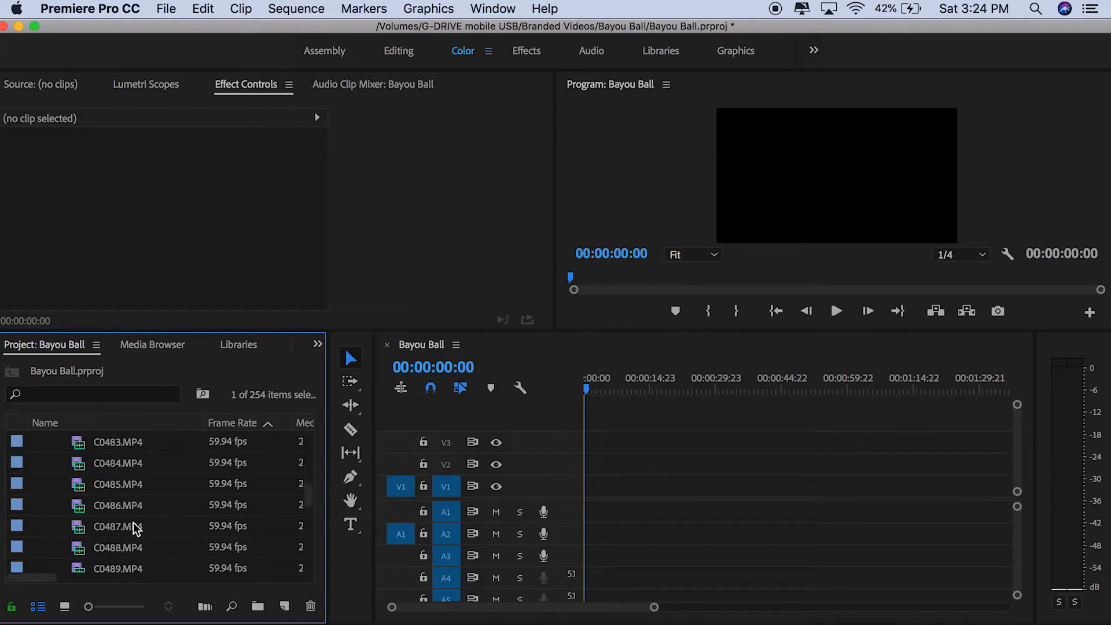
scroll(135, 528, down, 20)
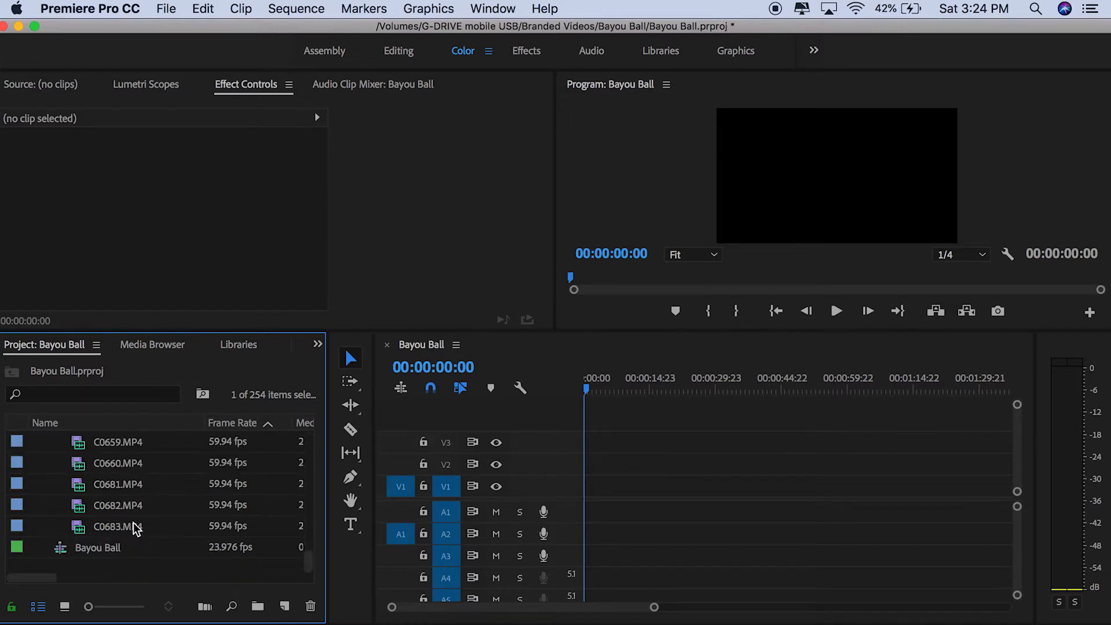
shift+click(102, 526)
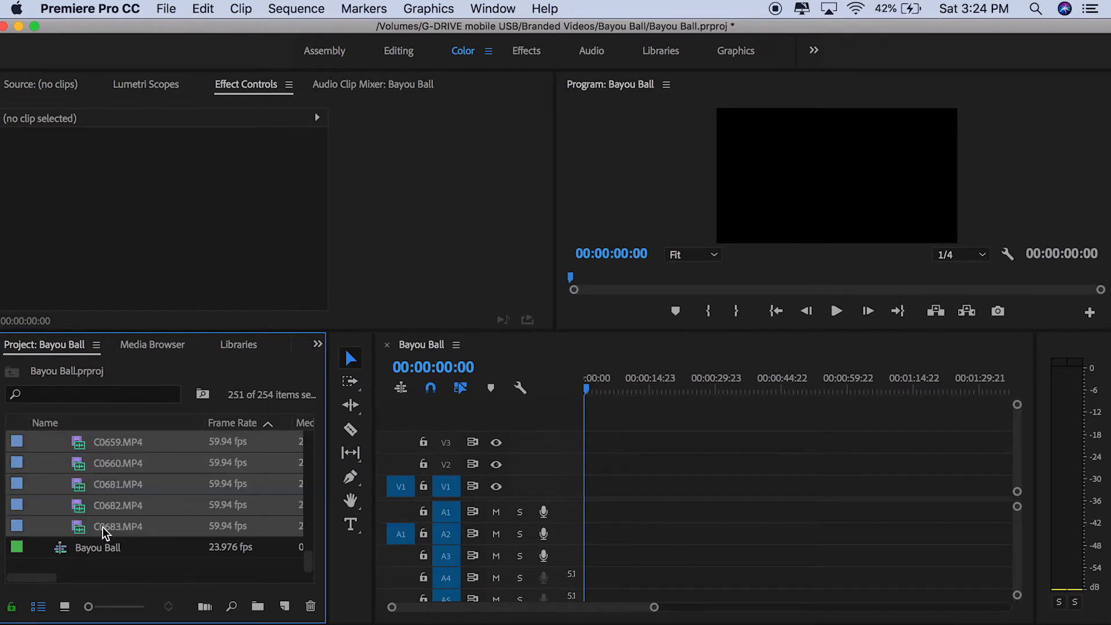
right_click(79, 470)
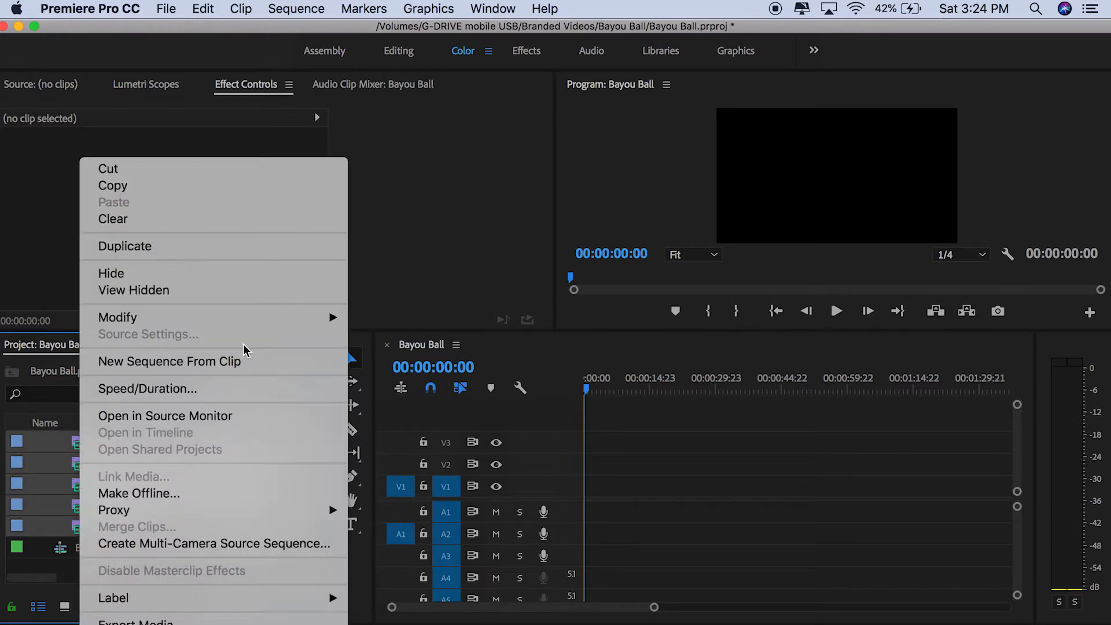
mouse_move(306, 326)
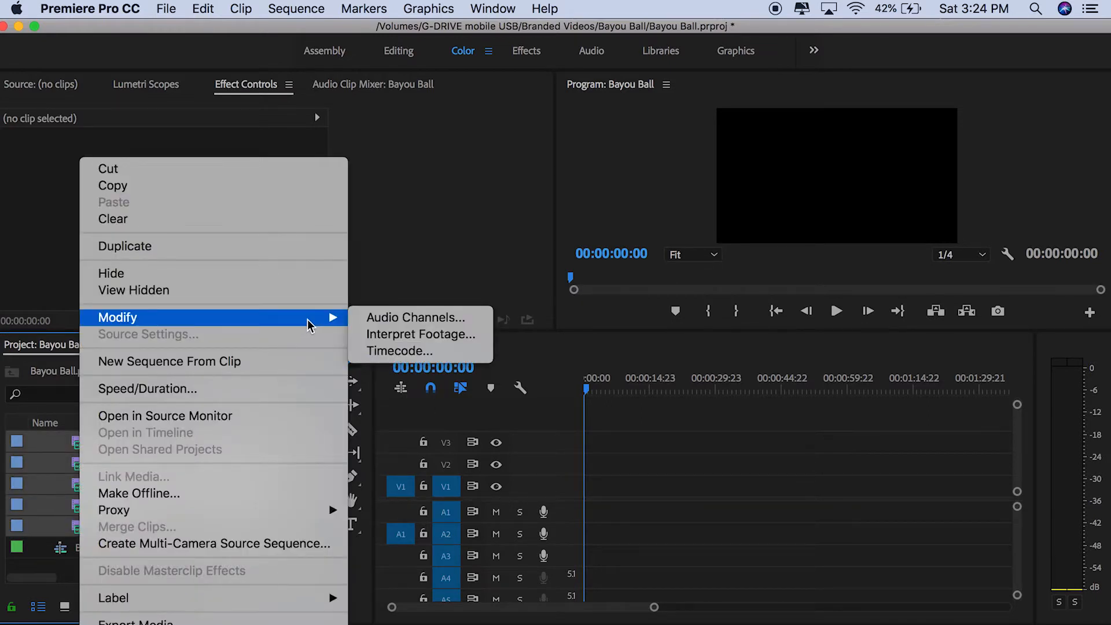
click(407, 334)
click(346, 157)
text(23.976)
key(Return)
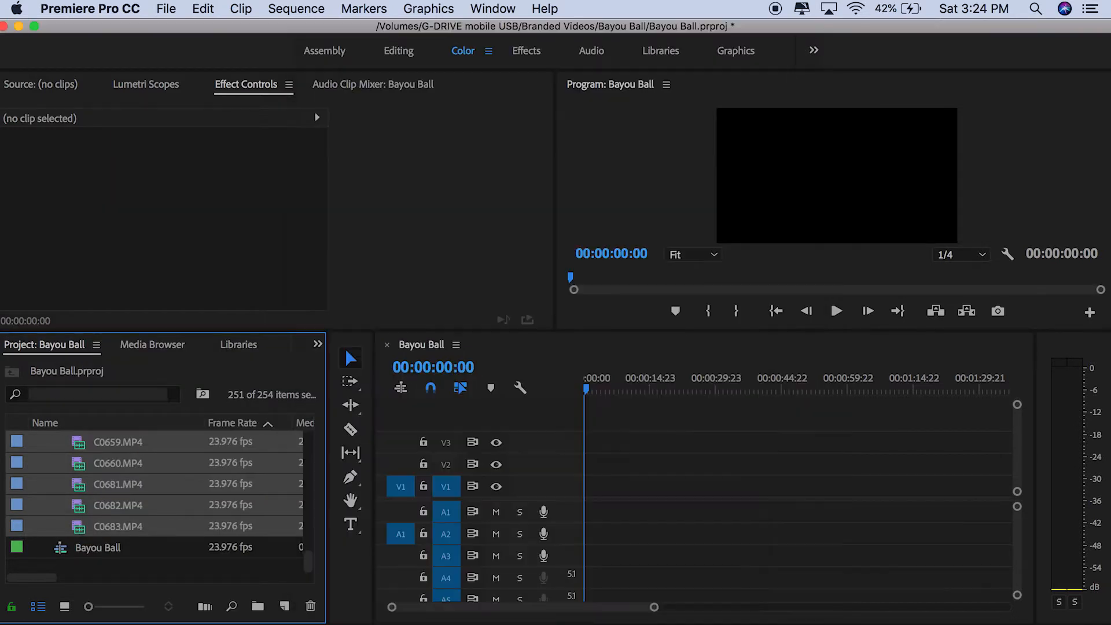
scroll(127, 533, up, 15)
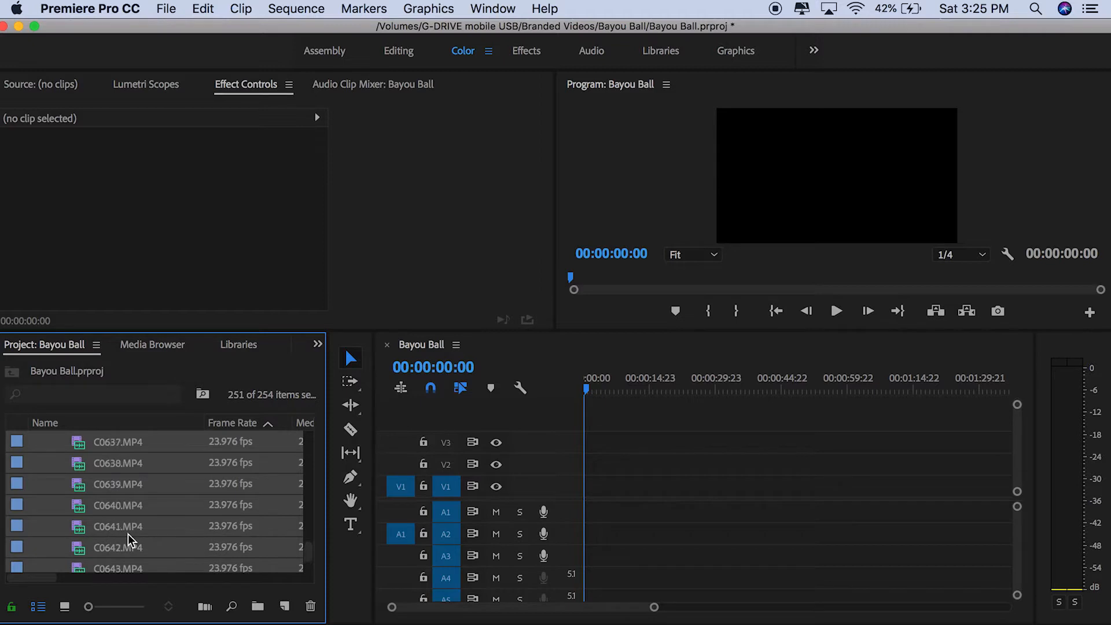
scroll(127, 533, up, 5)
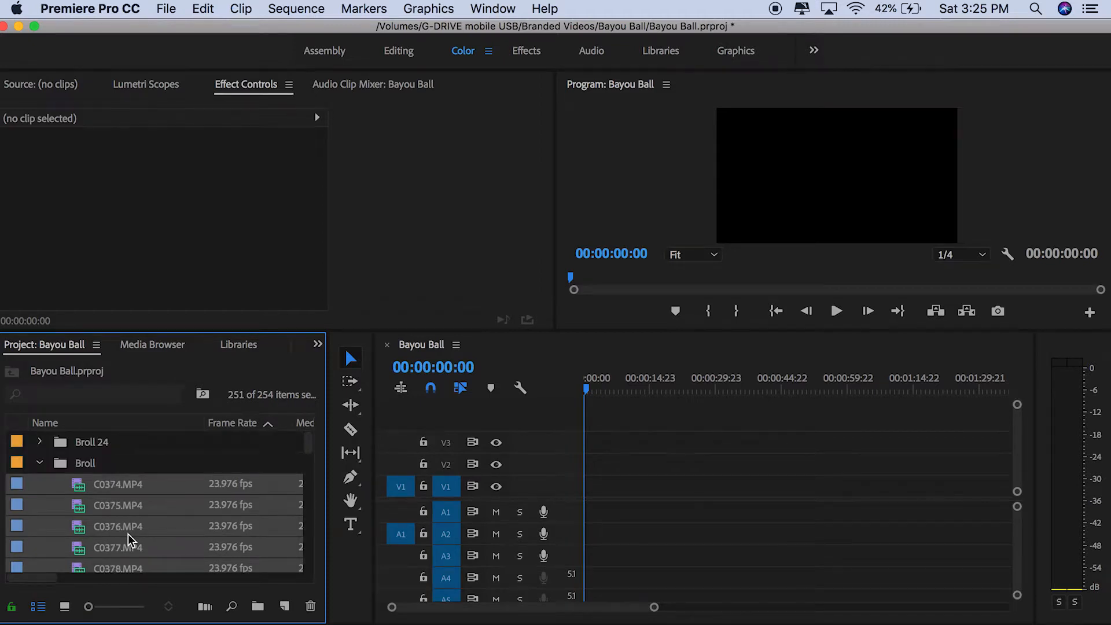